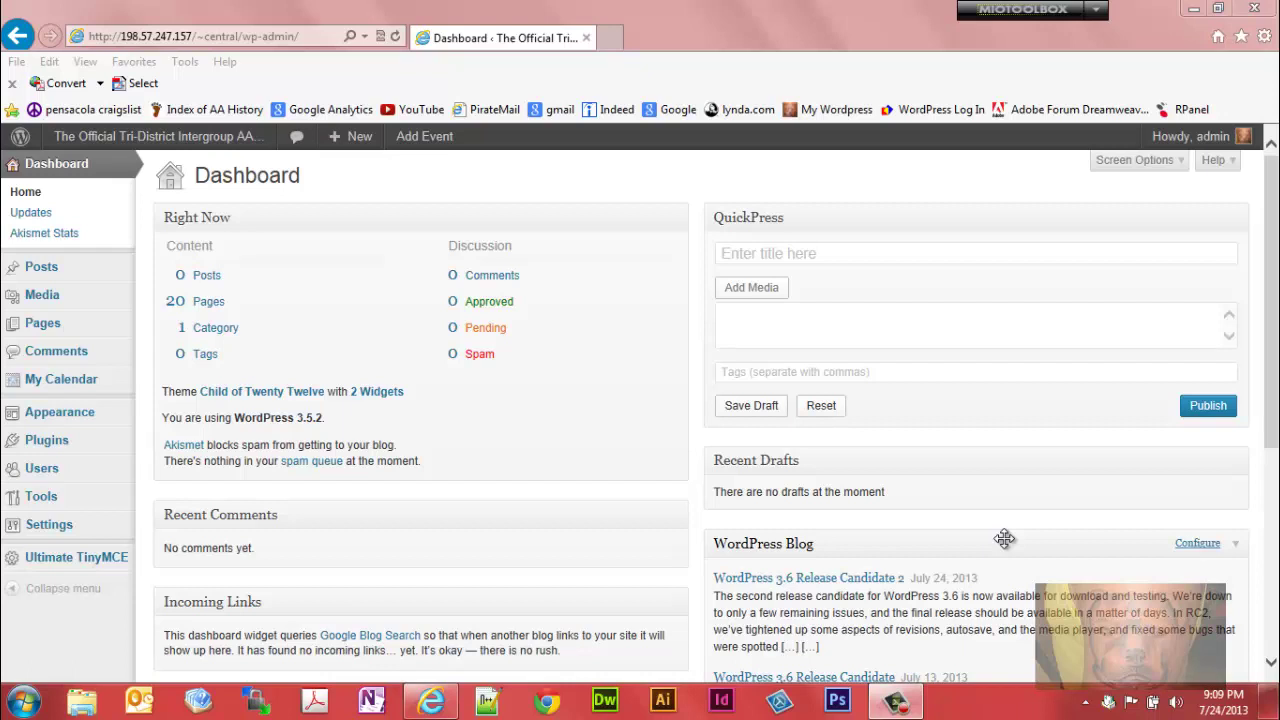
Open the My Calendar Help page and scroll to its Shortcode Syntax section.
mouse_move(88, 389)
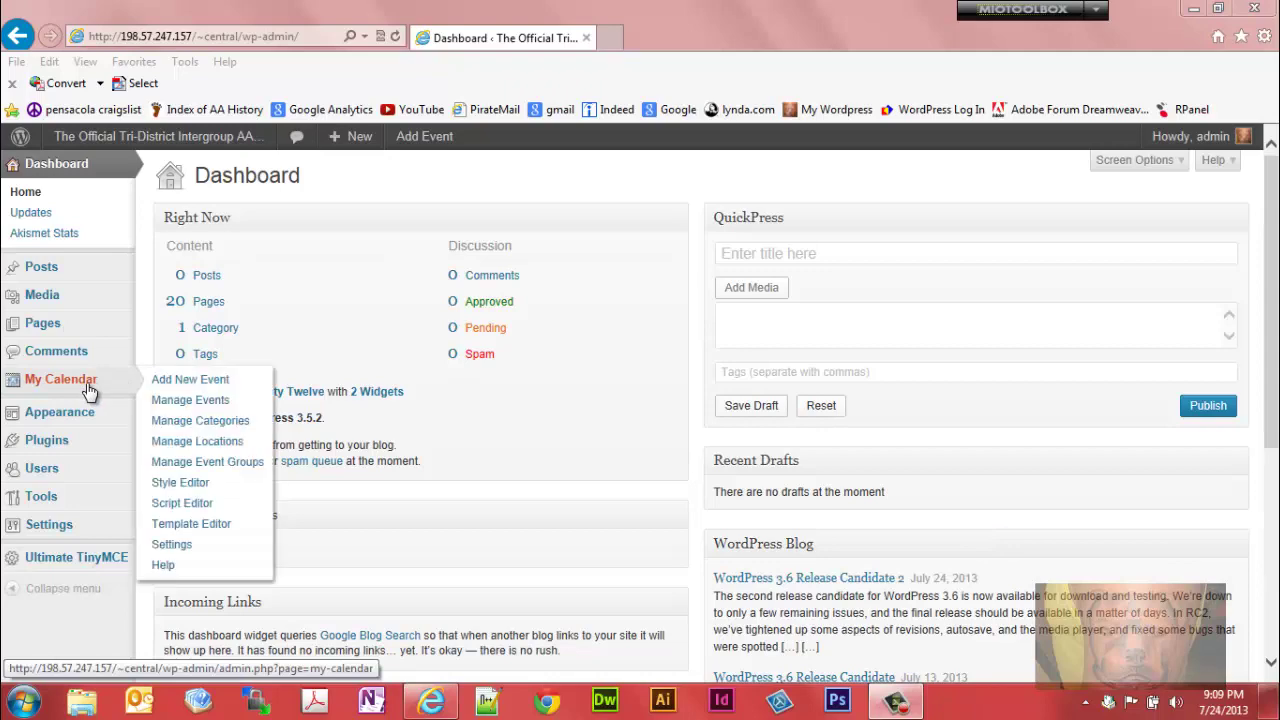
click(163, 566)
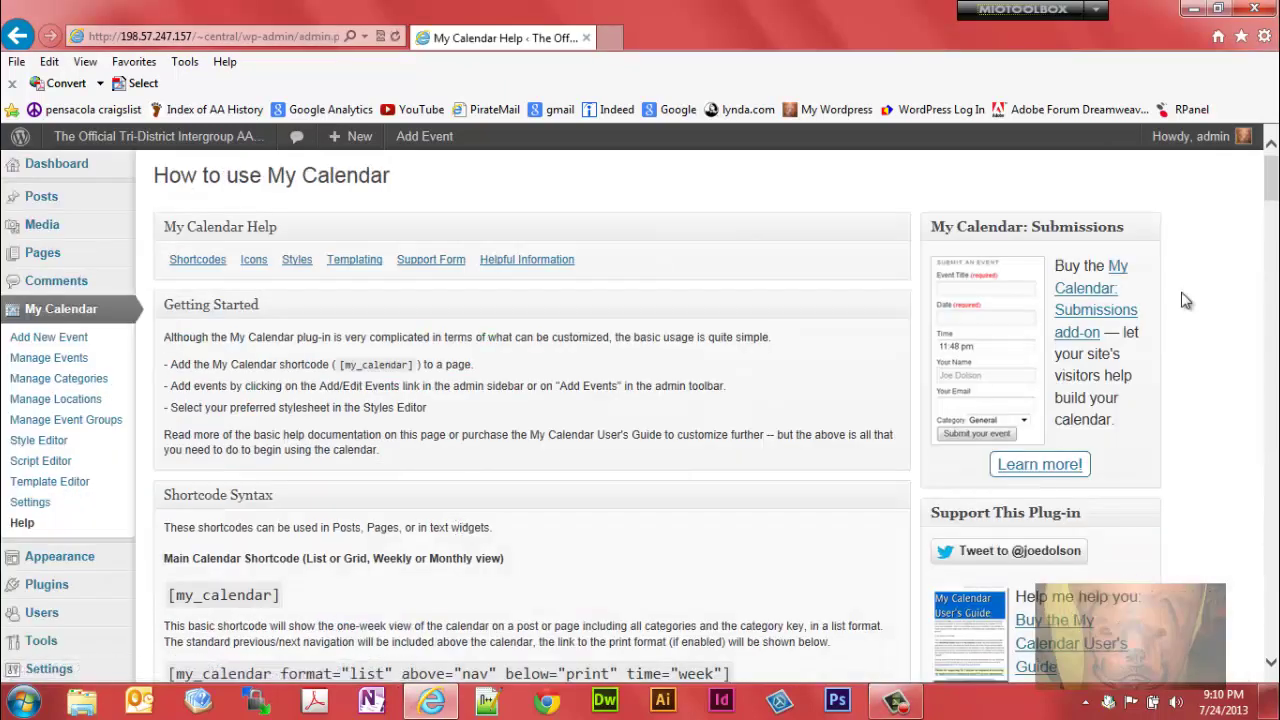
drag(1275, 183, 1275, 205)
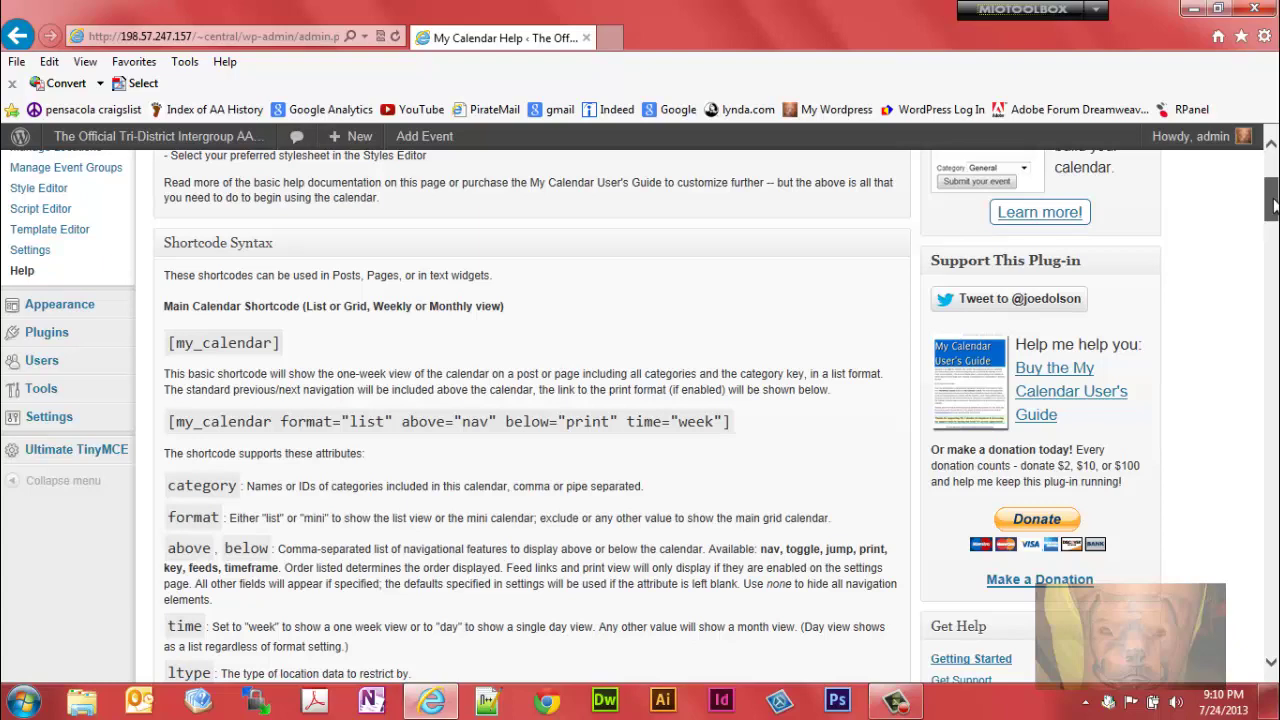
drag(1273, 205, 1275, 191)
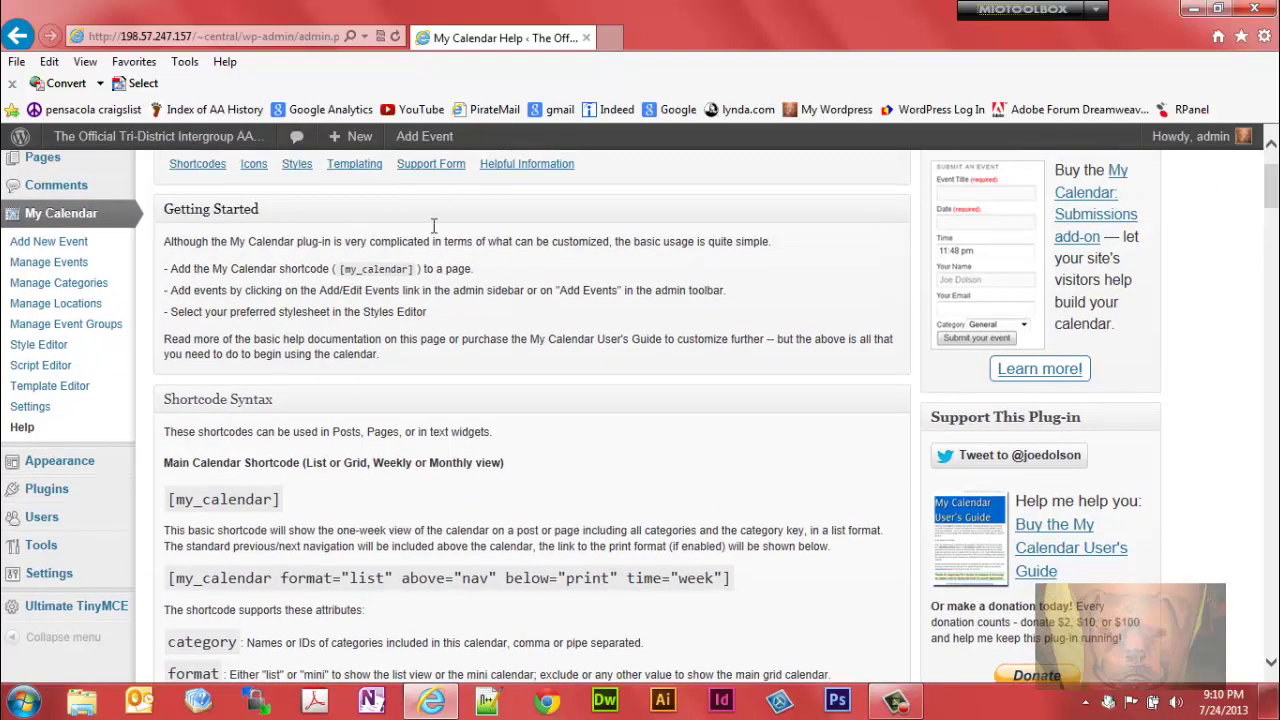
Delete the My New Calendar category on the Manage Categories page and confirm.
click(81, 287)
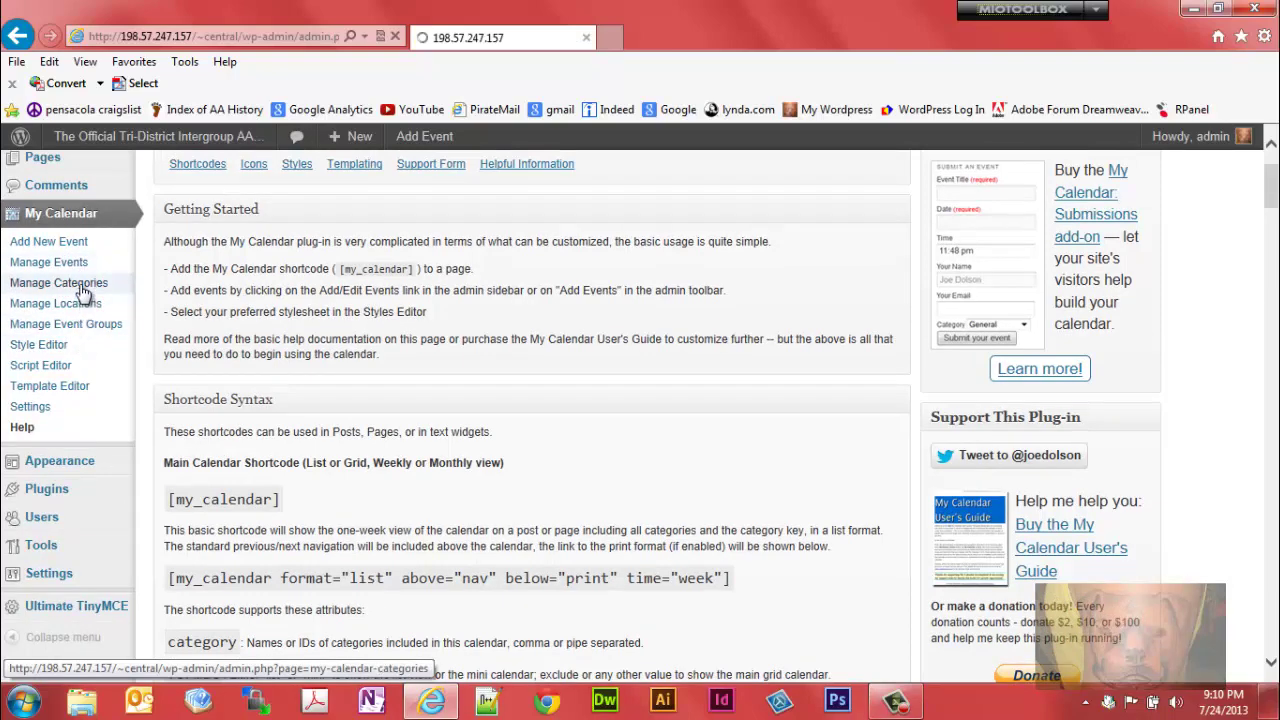
drag(1273, 181, 1273, 215)
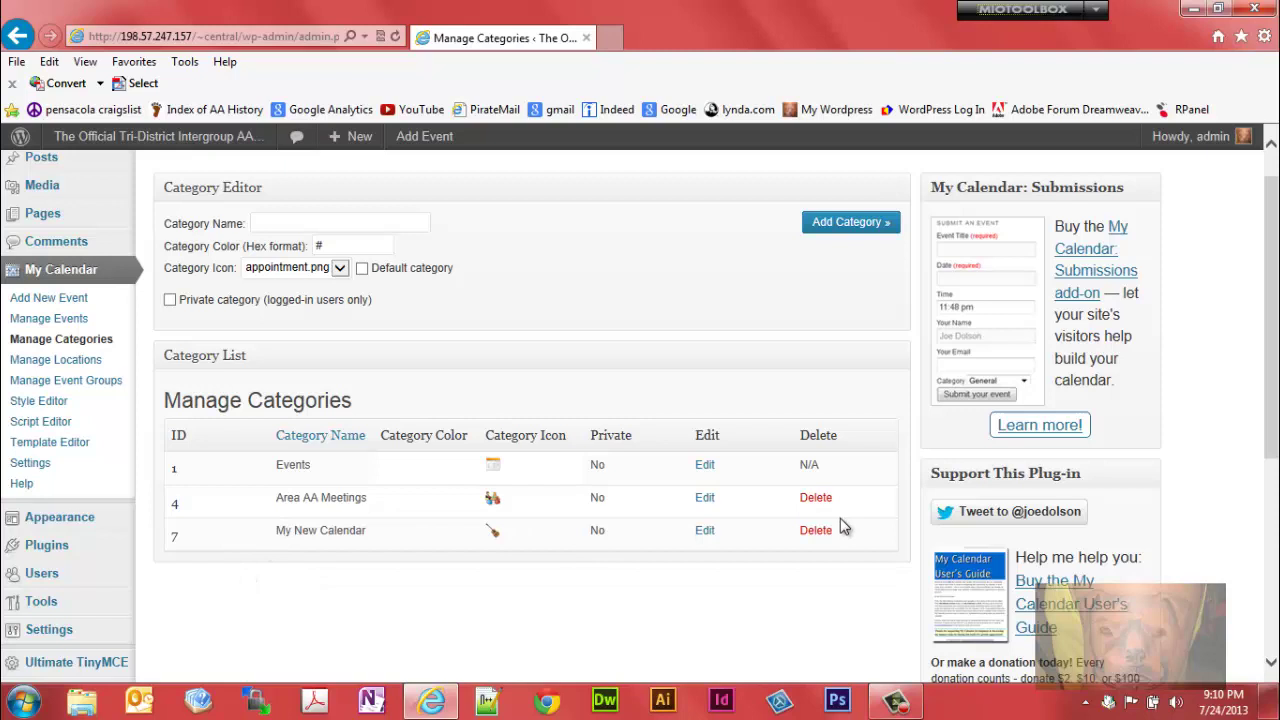
click(814, 531)
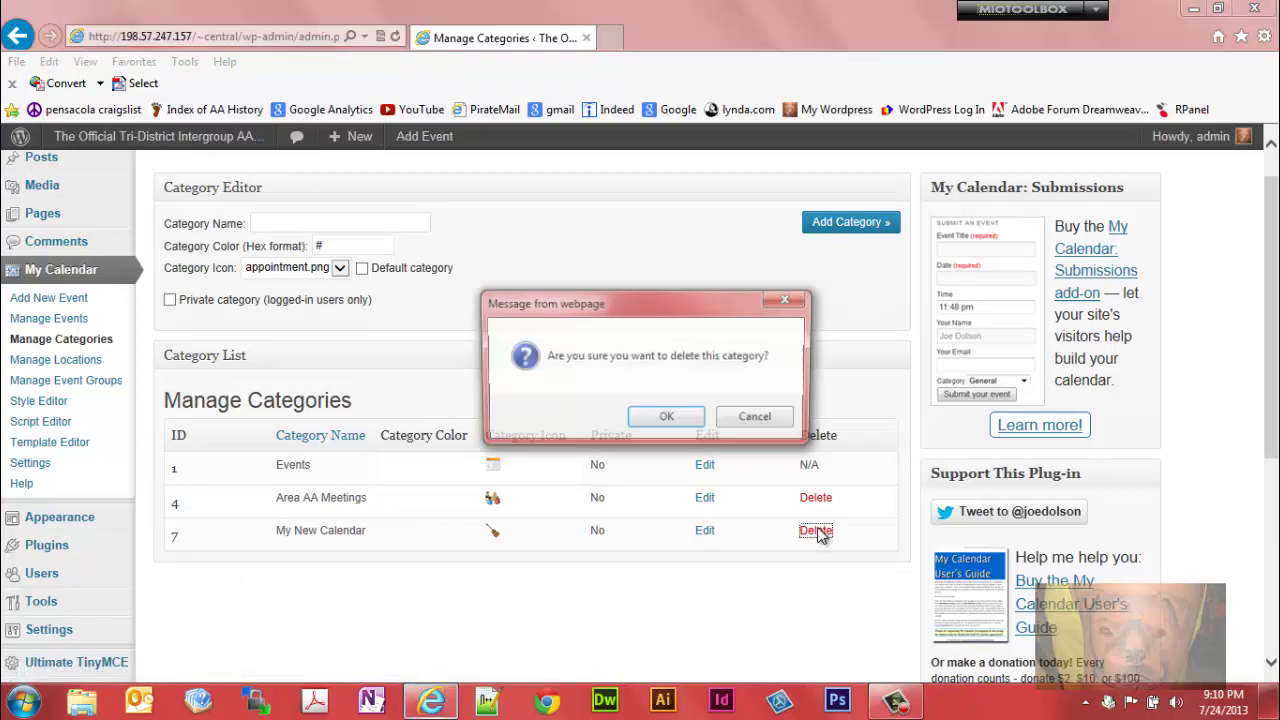
click(681, 424)
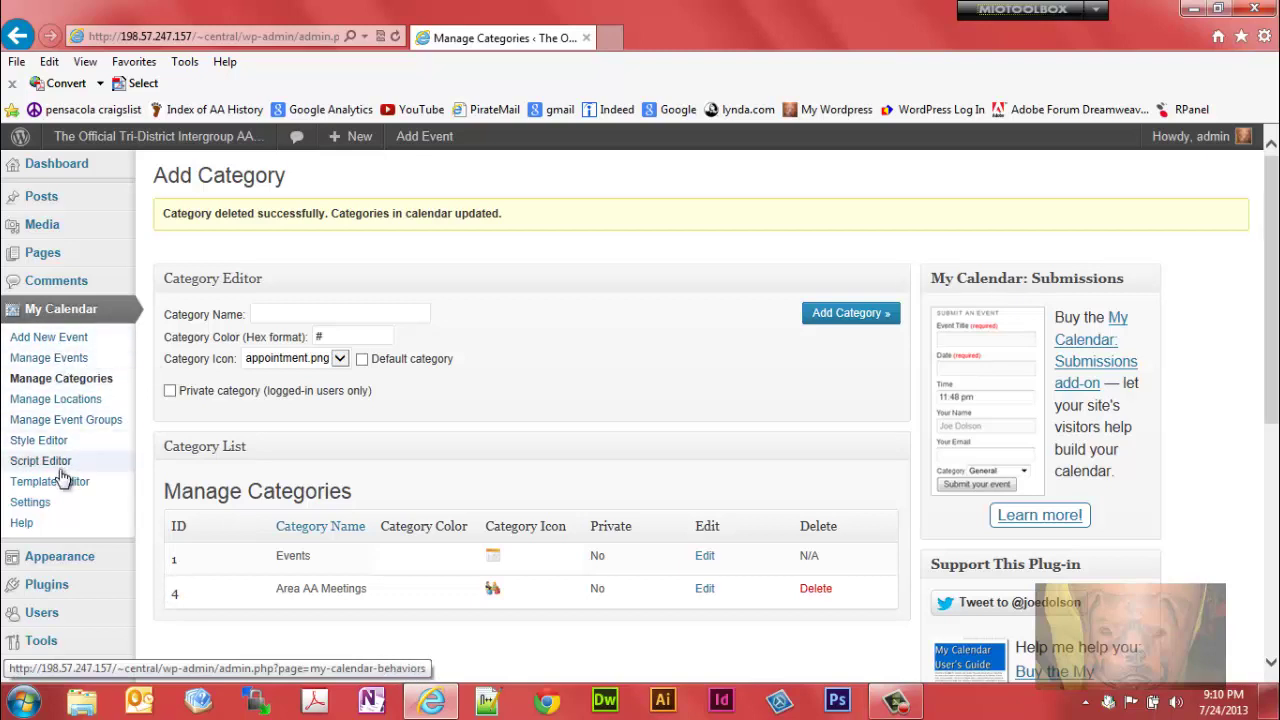
Copy the [my_calendar] shortcode from the Help page and start a new blank page.
click(35, 525)
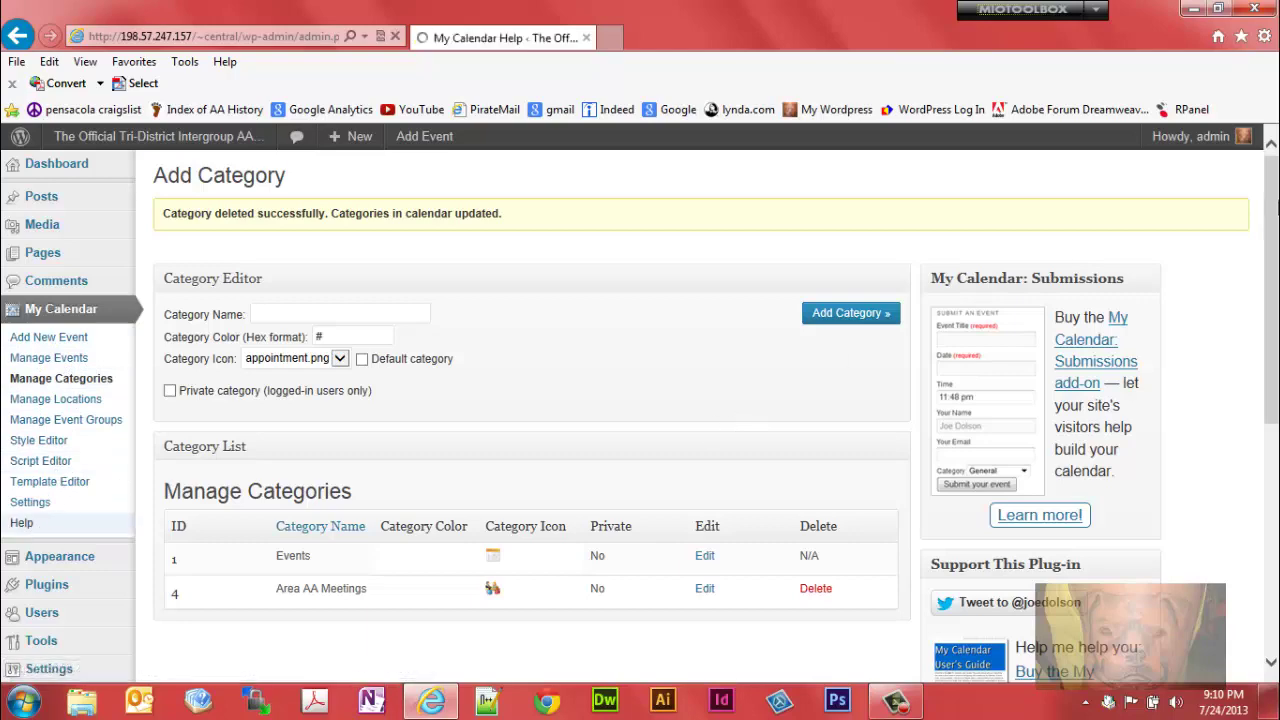
scroll(1043, 237, down, 3)
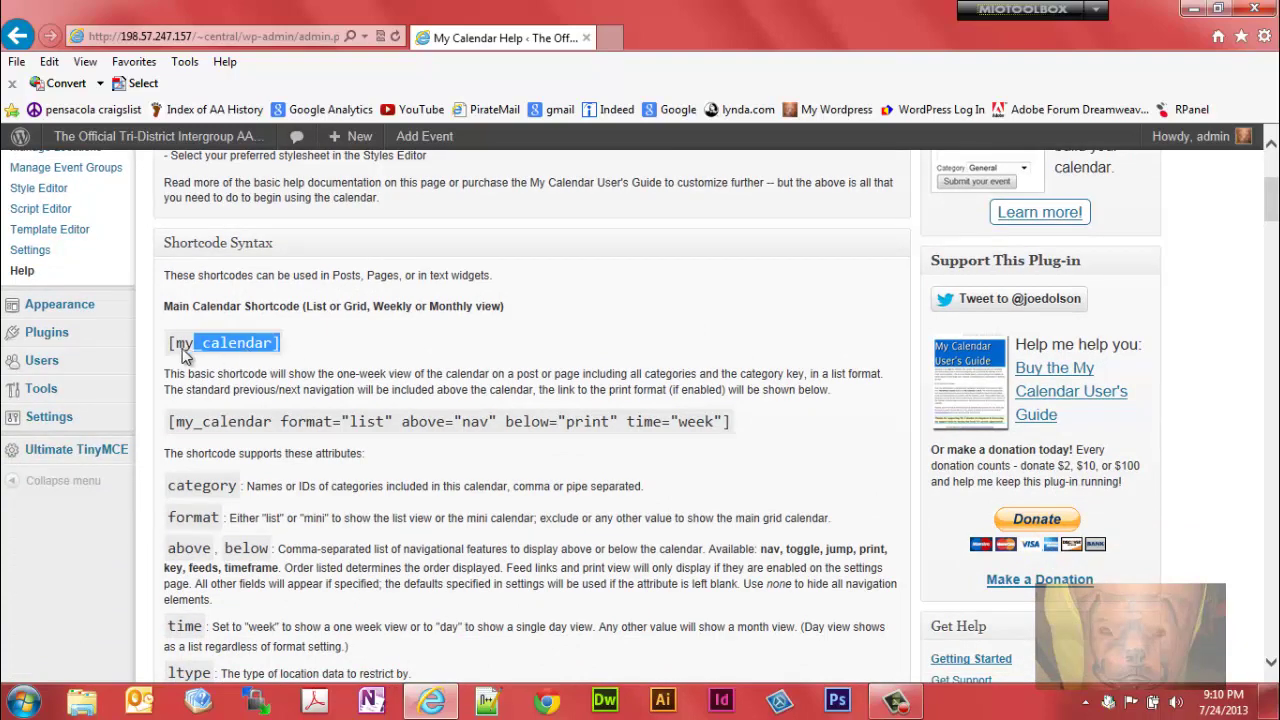
drag(183, 353, 168, 355)
key(ctrl+c)
drag(1264, 222, 1272, 178)
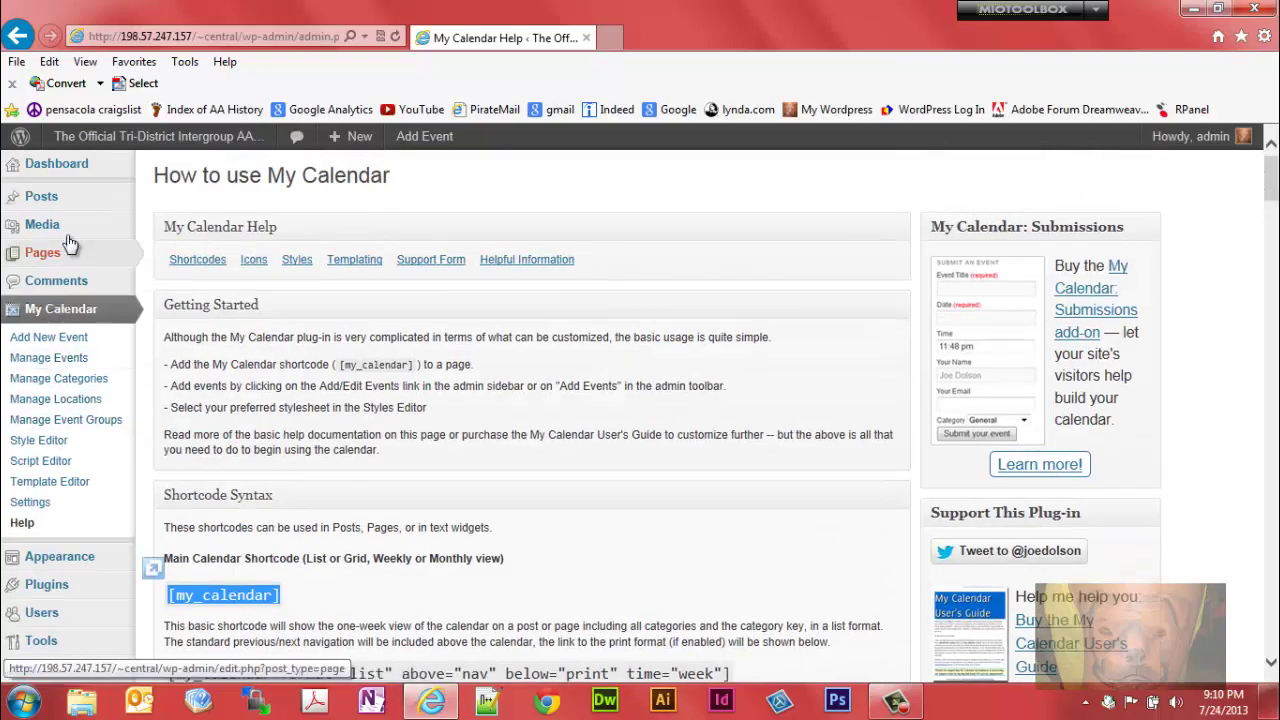
mouse_move(68, 259)
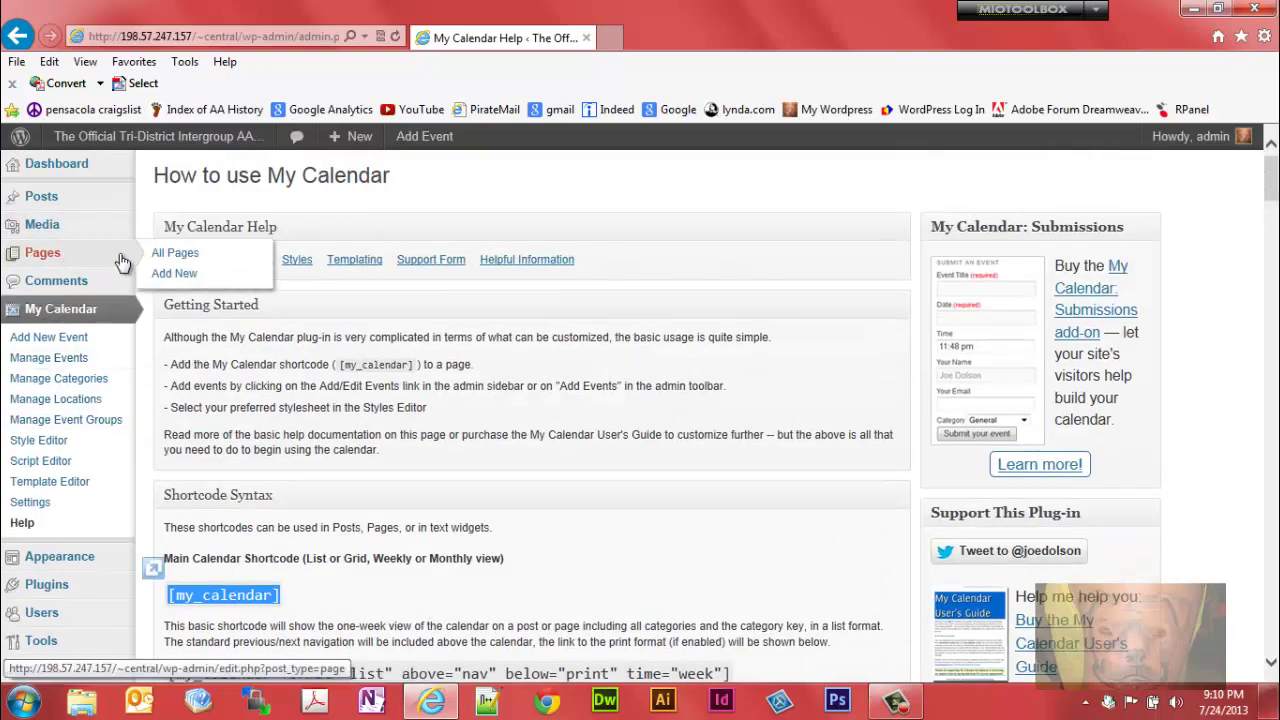
click(178, 274)
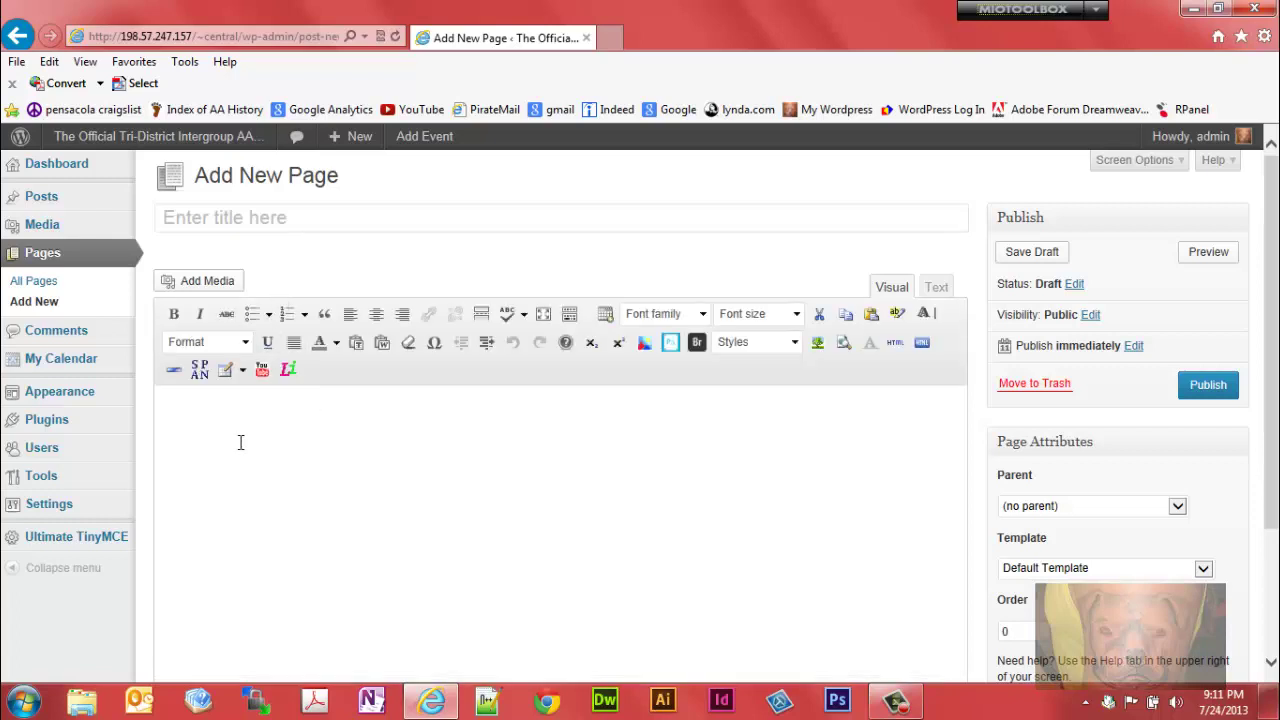
Title the page 'Main Calendar', paste [my_calendar] into the body, and save the draft.
click(246, 220)
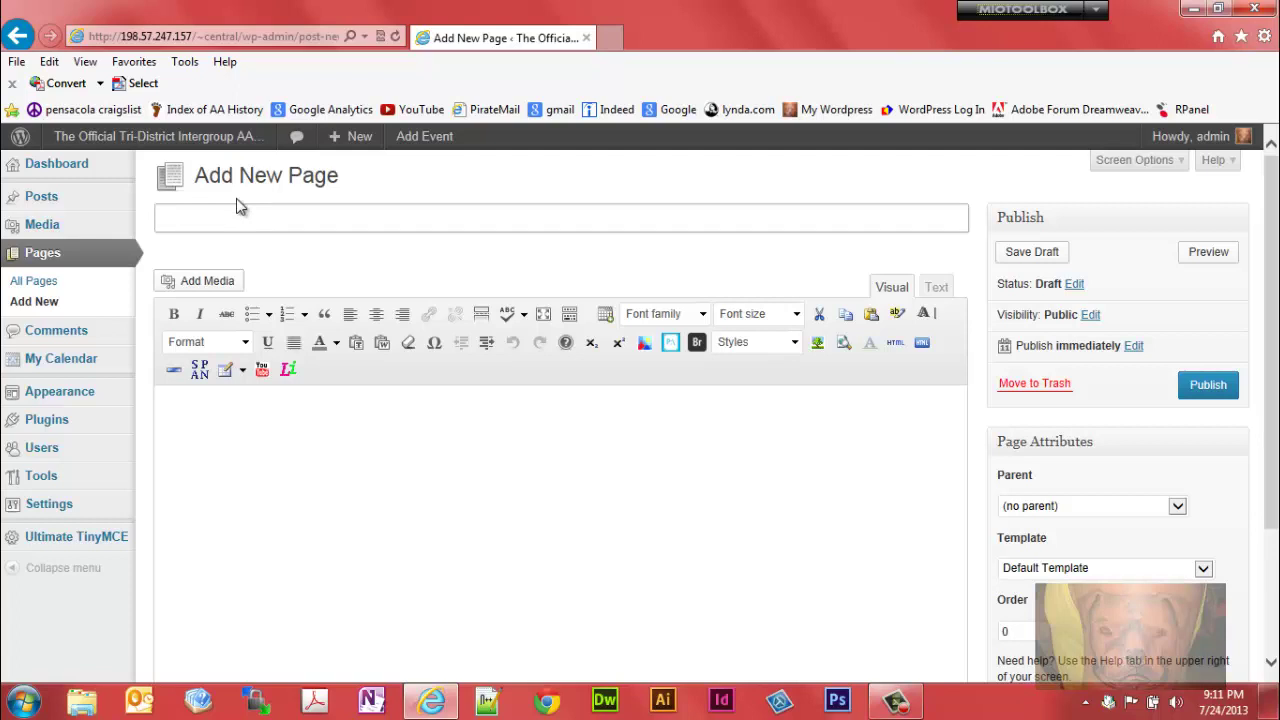
text(Main Calendar)
click(221, 420)
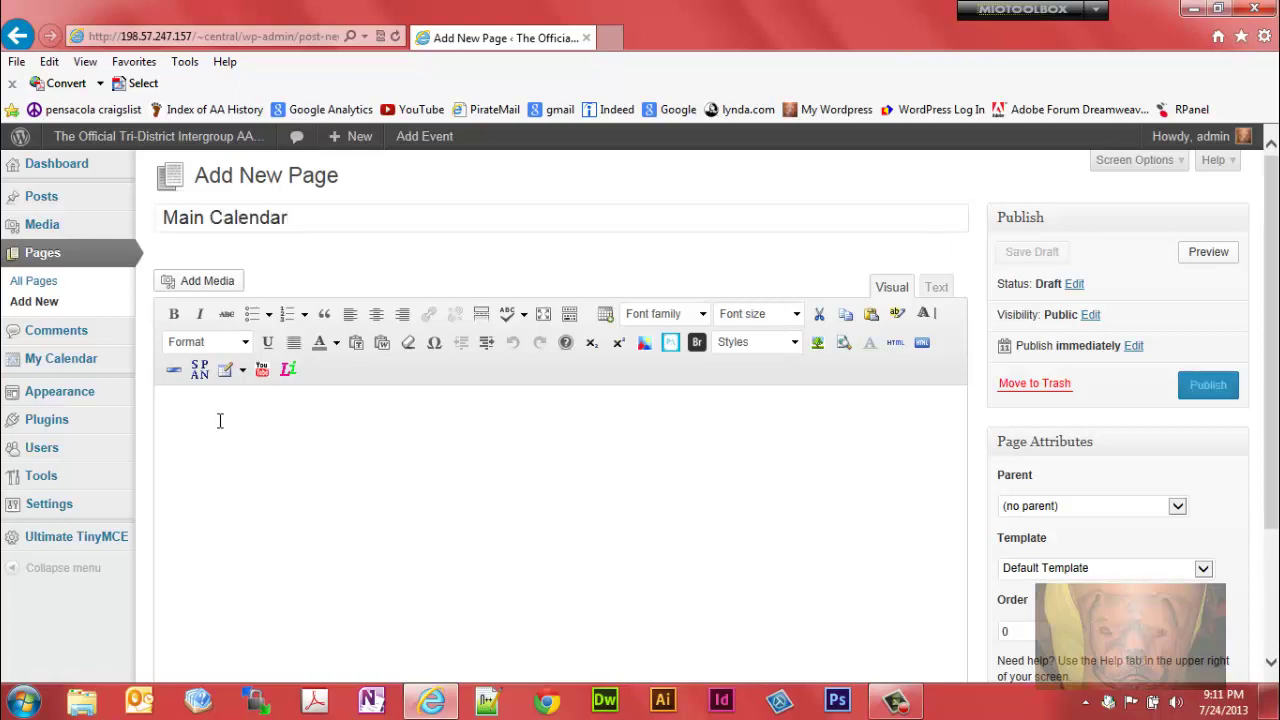
key(ctrl+v)
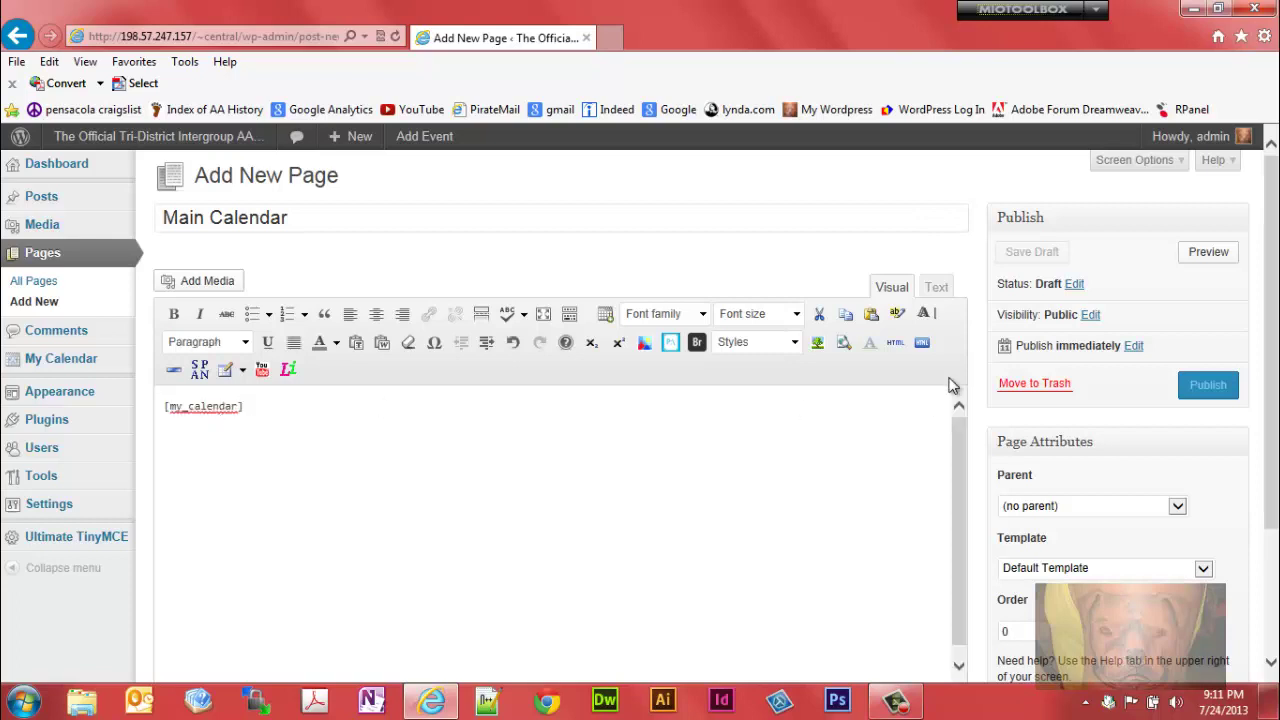
click(1022, 265)
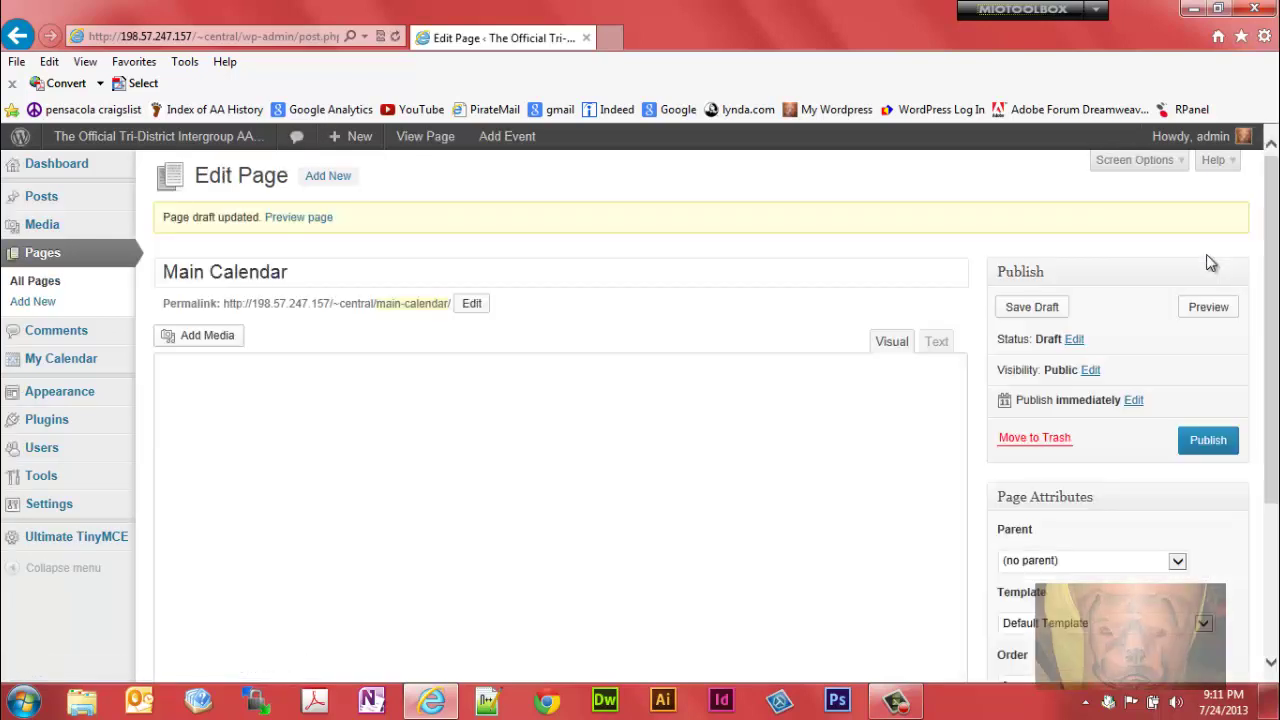
Preview the Main Calendar draft and scroll through its July 2013 monthly event grid.
click(1208, 307)
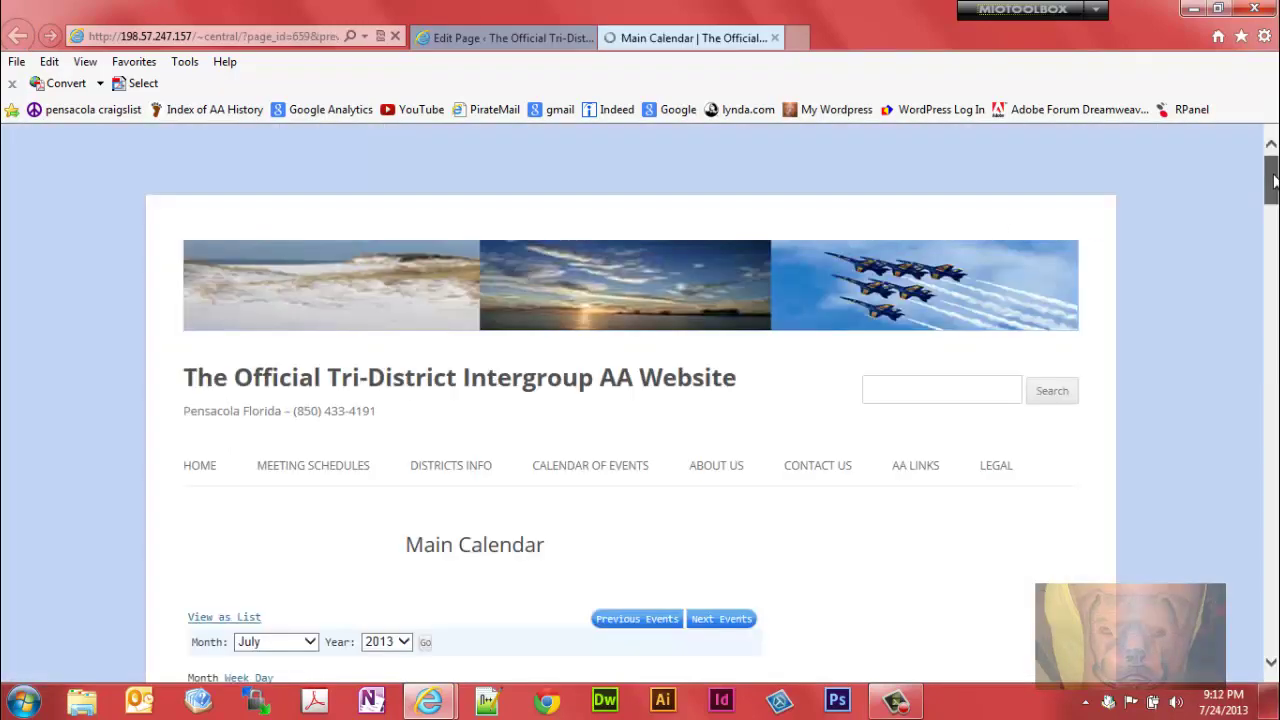
drag(1271, 160, 1272, 614)
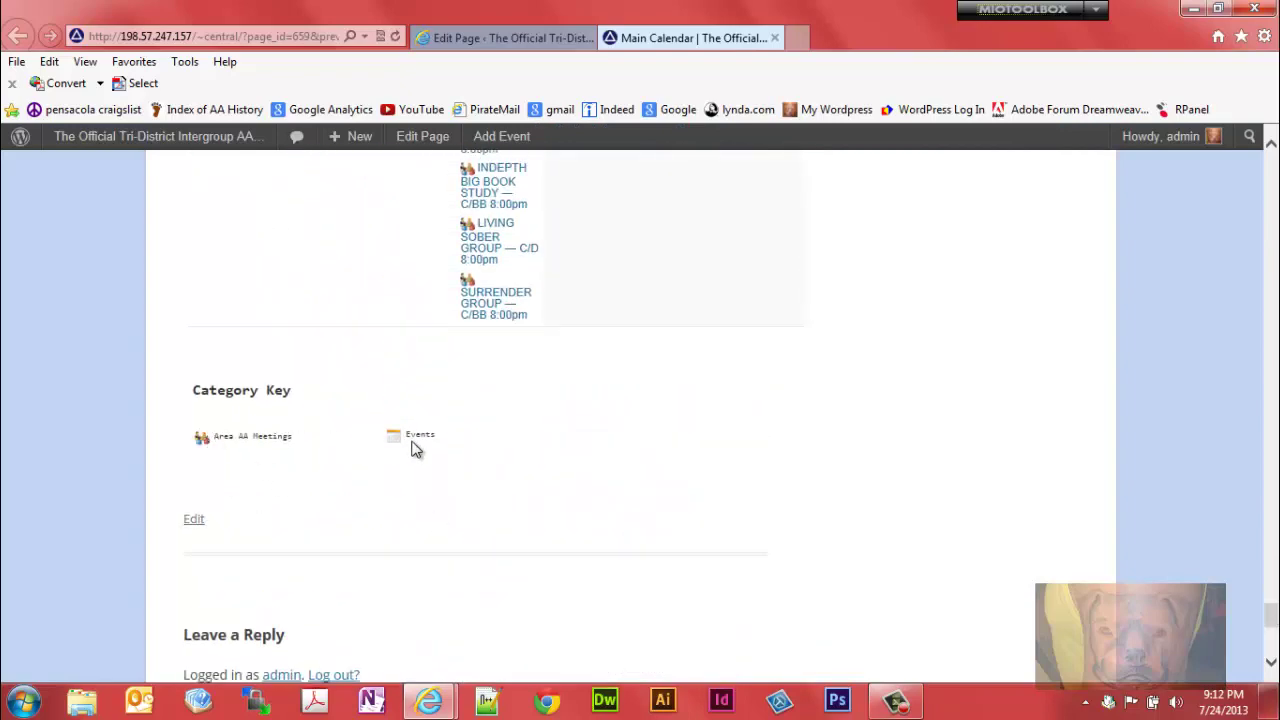
drag(1274, 617, 1270, 452)
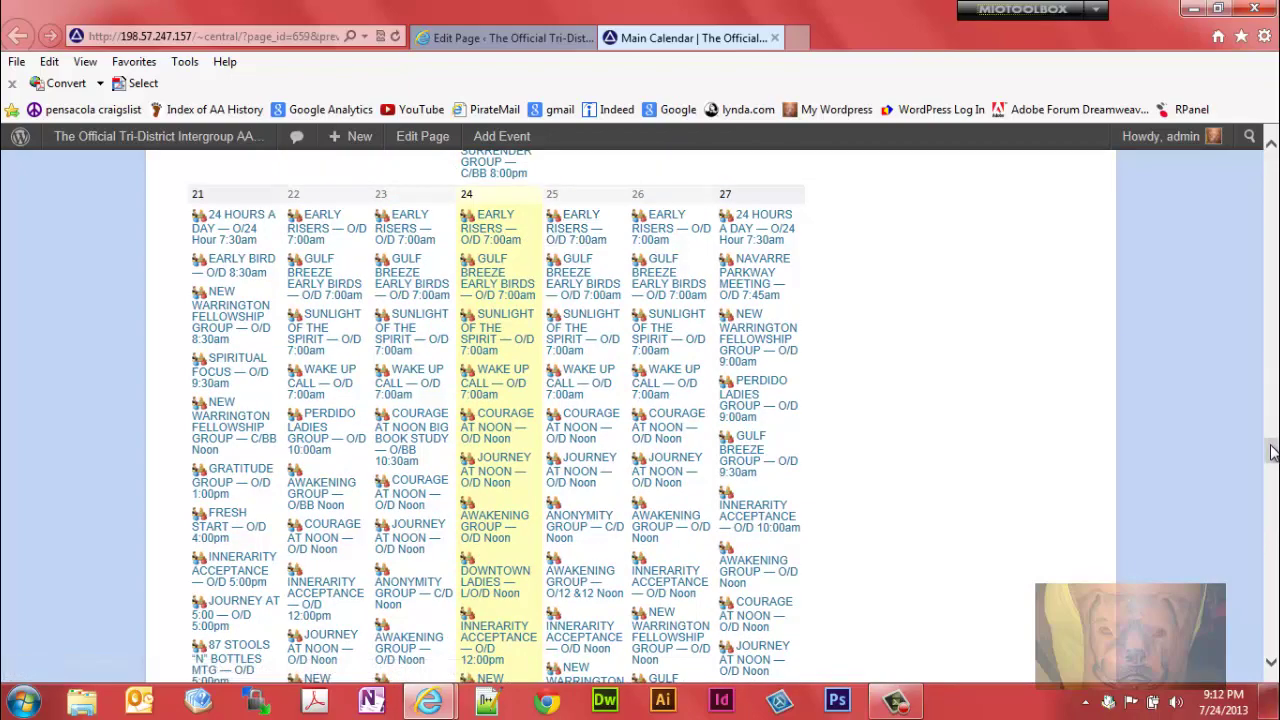
drag(1272, 450, 1272, 480)
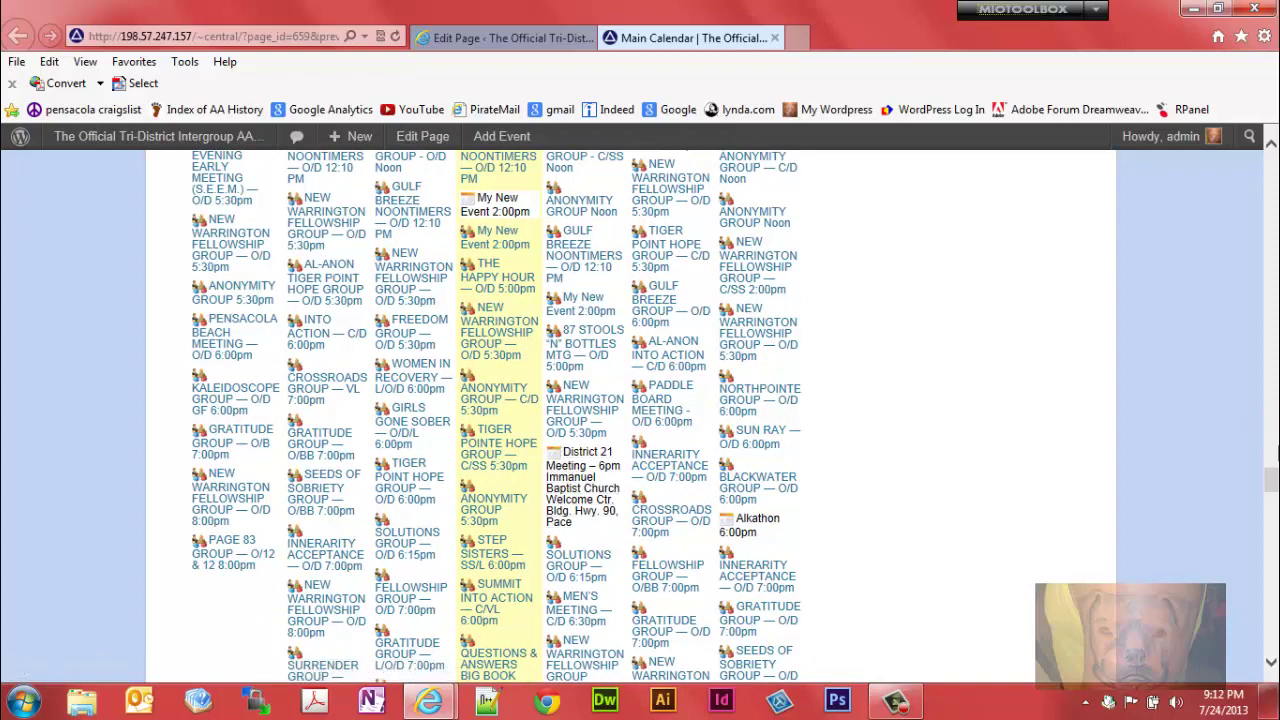
drag(1272, 476, 1270, 180)
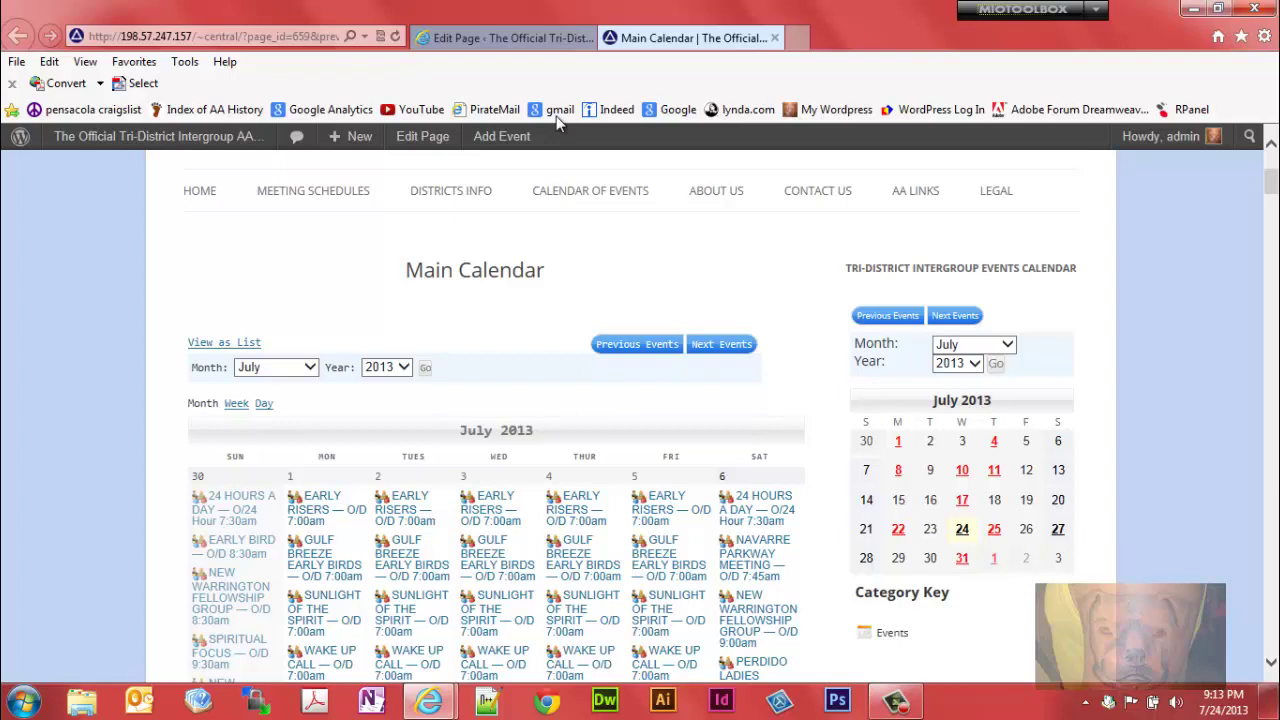
Set the page template to Full-width Page Template, No Sidebar and save the draft.
click(485, 38)
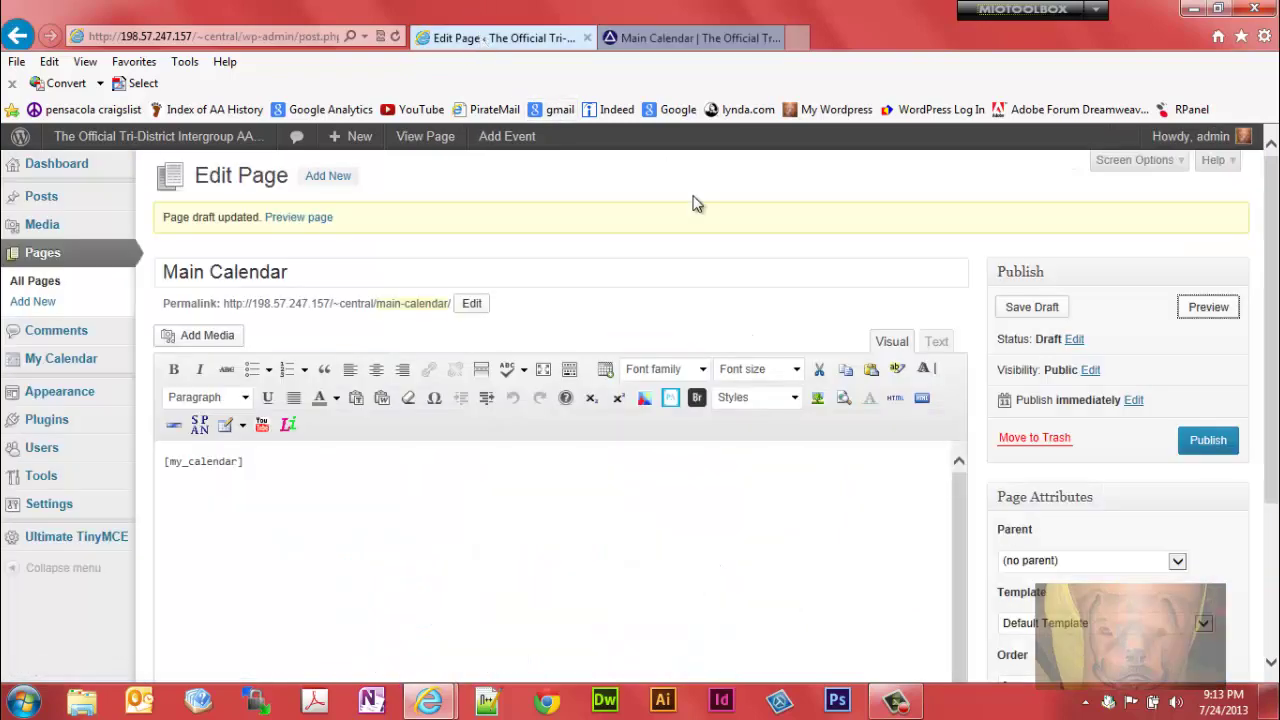
scroll(1275, 235, down, 2)
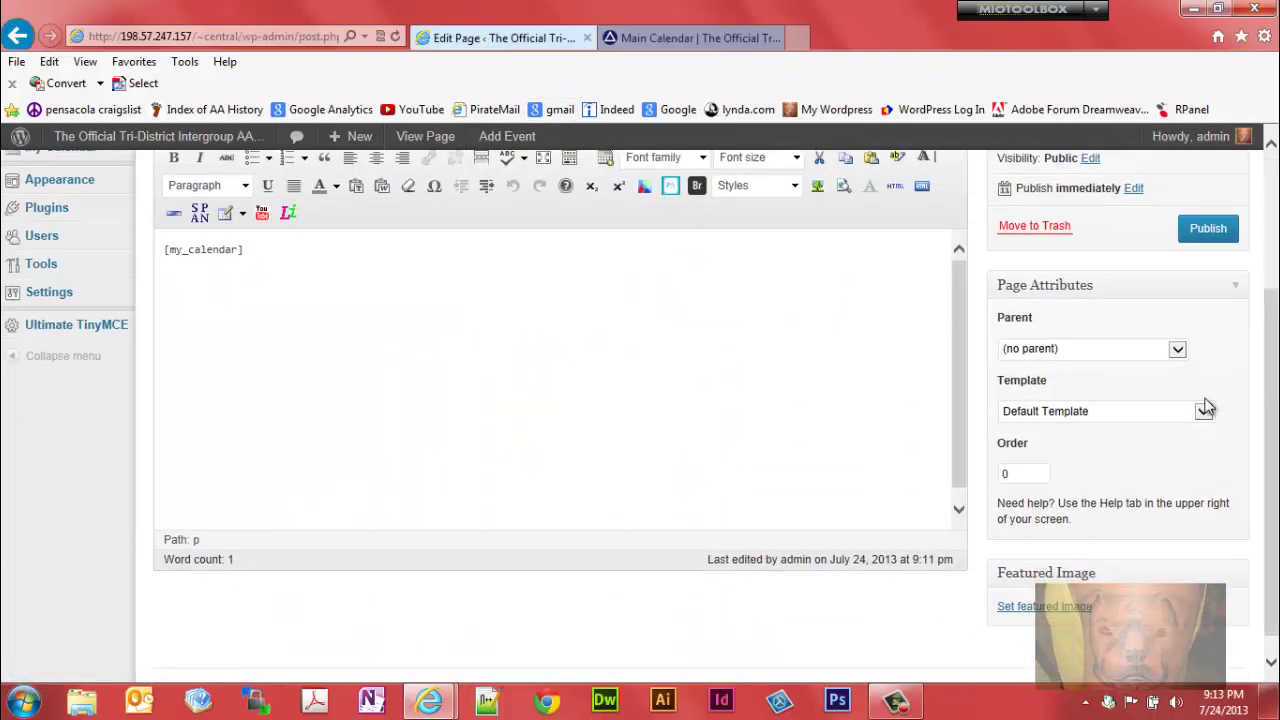
click(1204, 413)
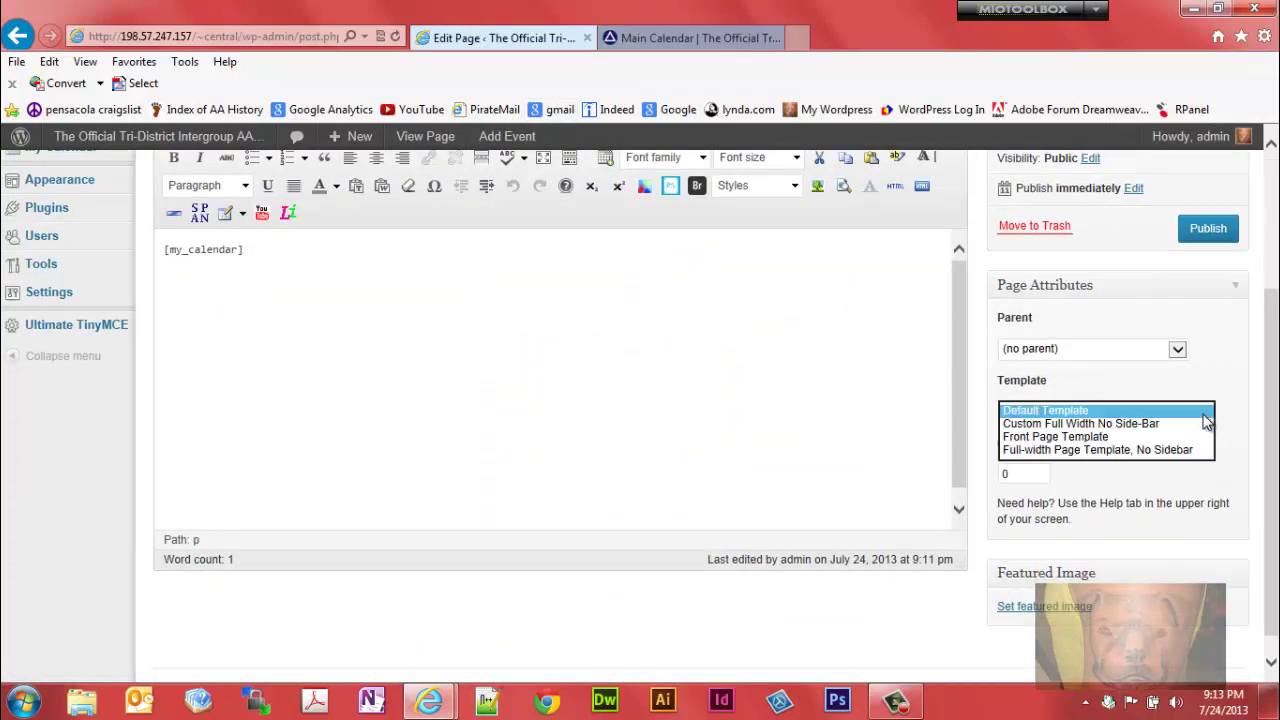
click(1143, 451)
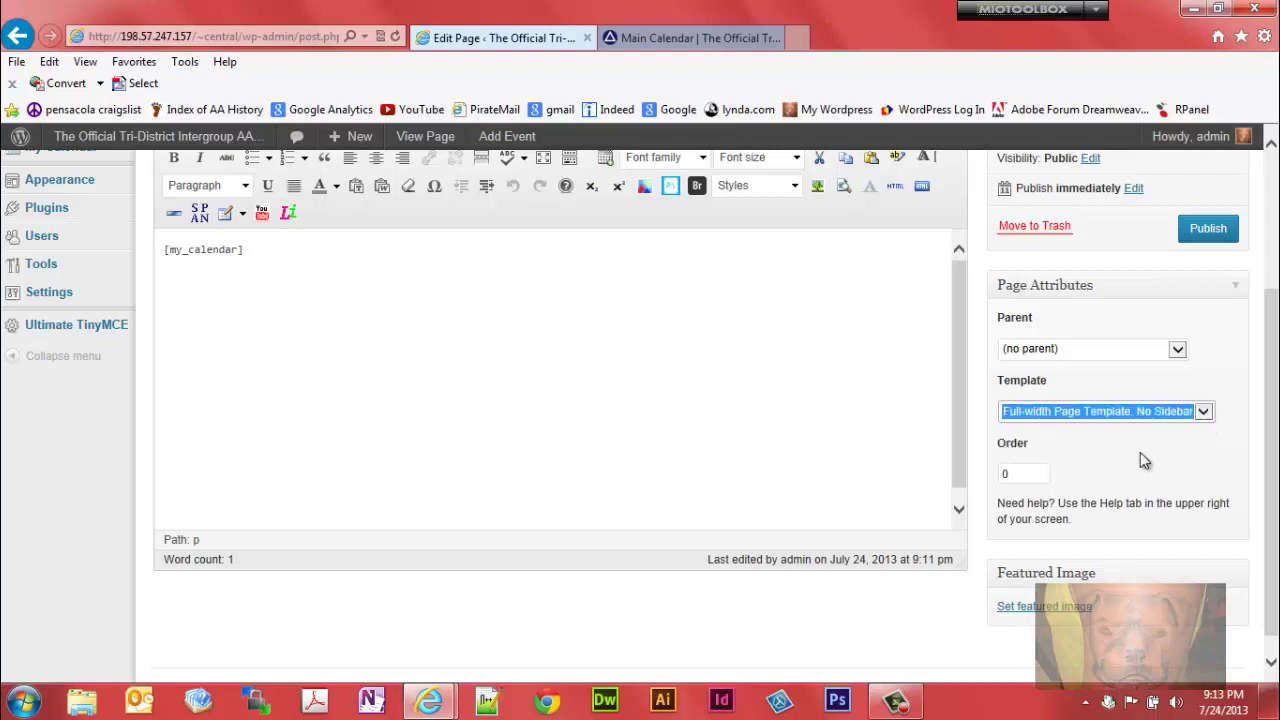
scroll(1275, 337, up, 2)
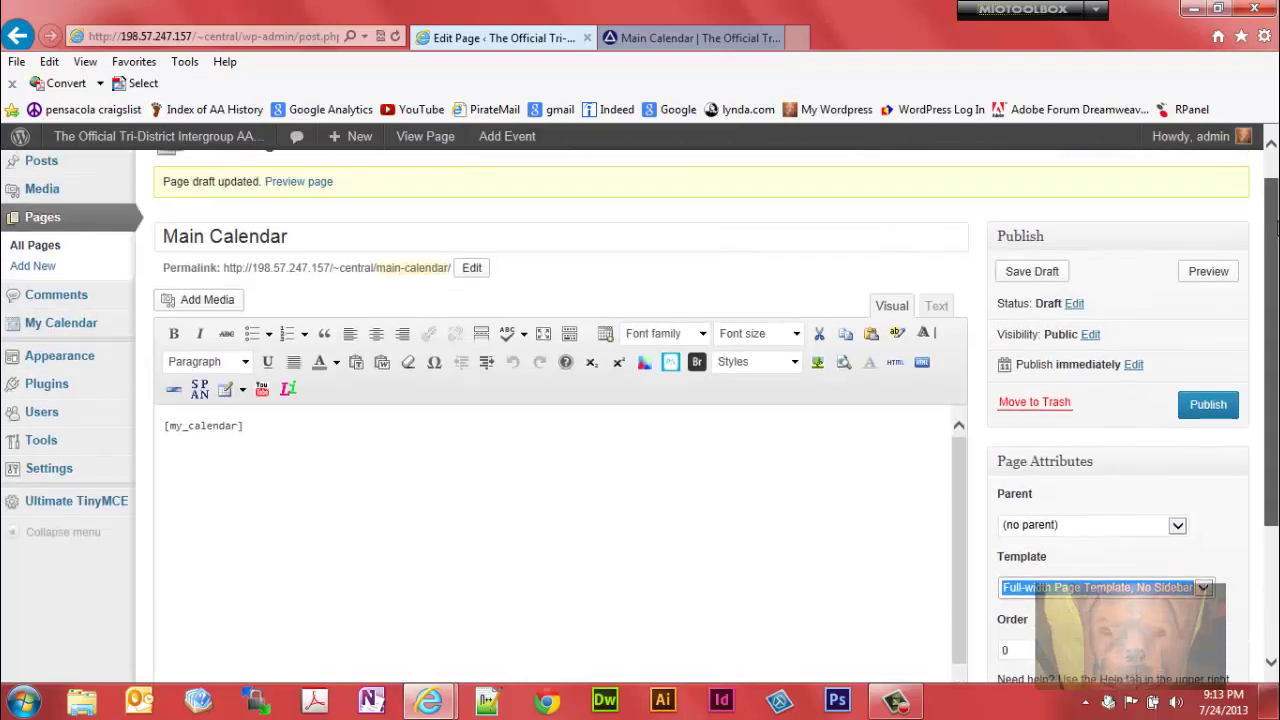
click(1015, 272)
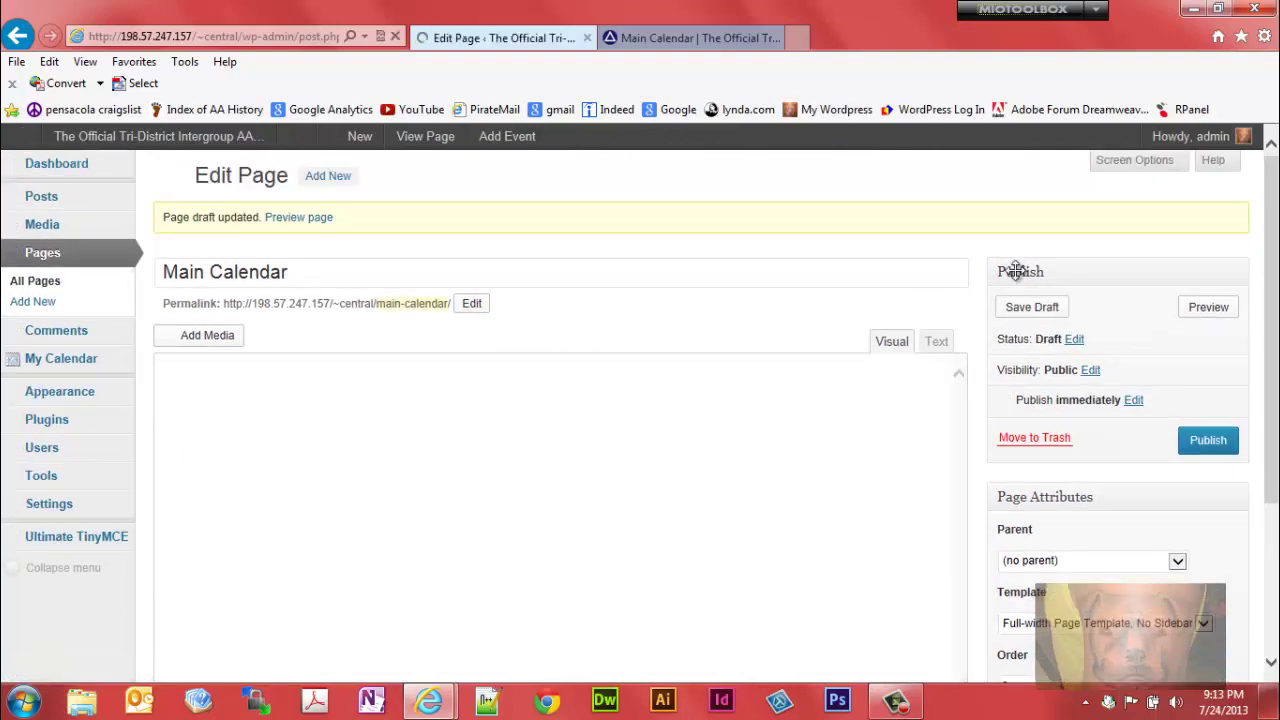
Reload the Main Calendar preview to view the full-width calendar.
click(754, 38)
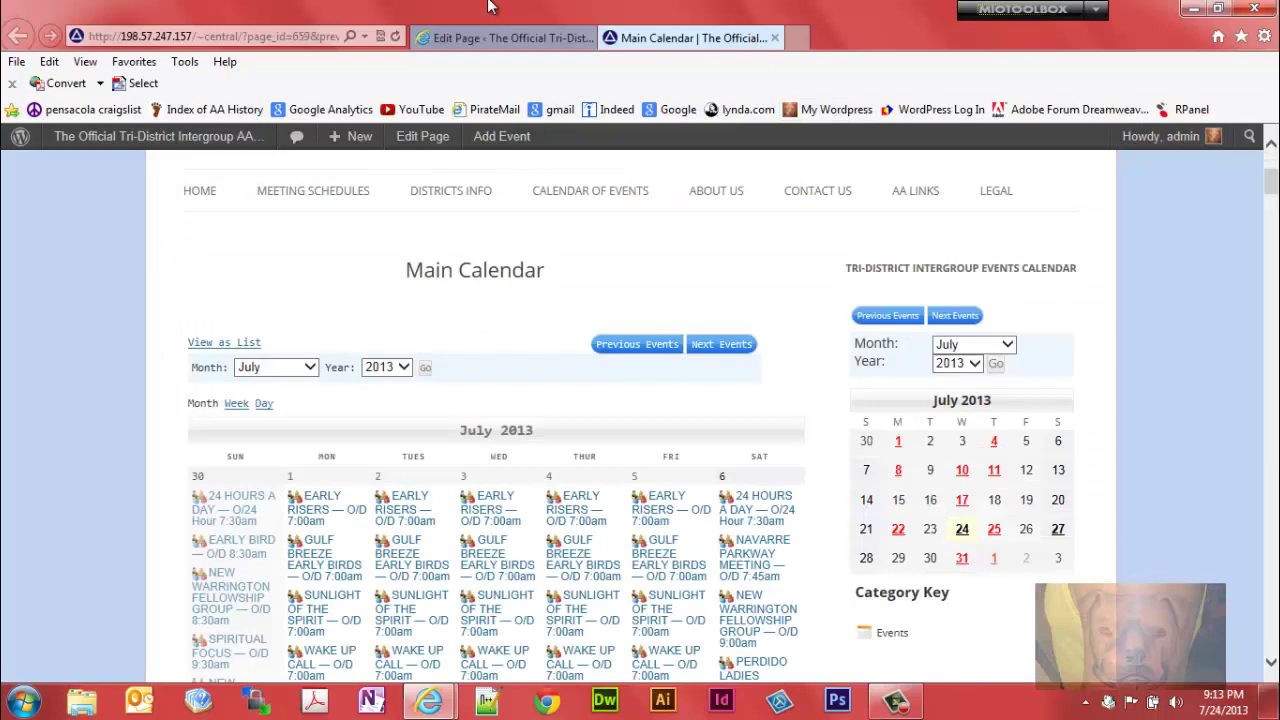
click(394, 37)
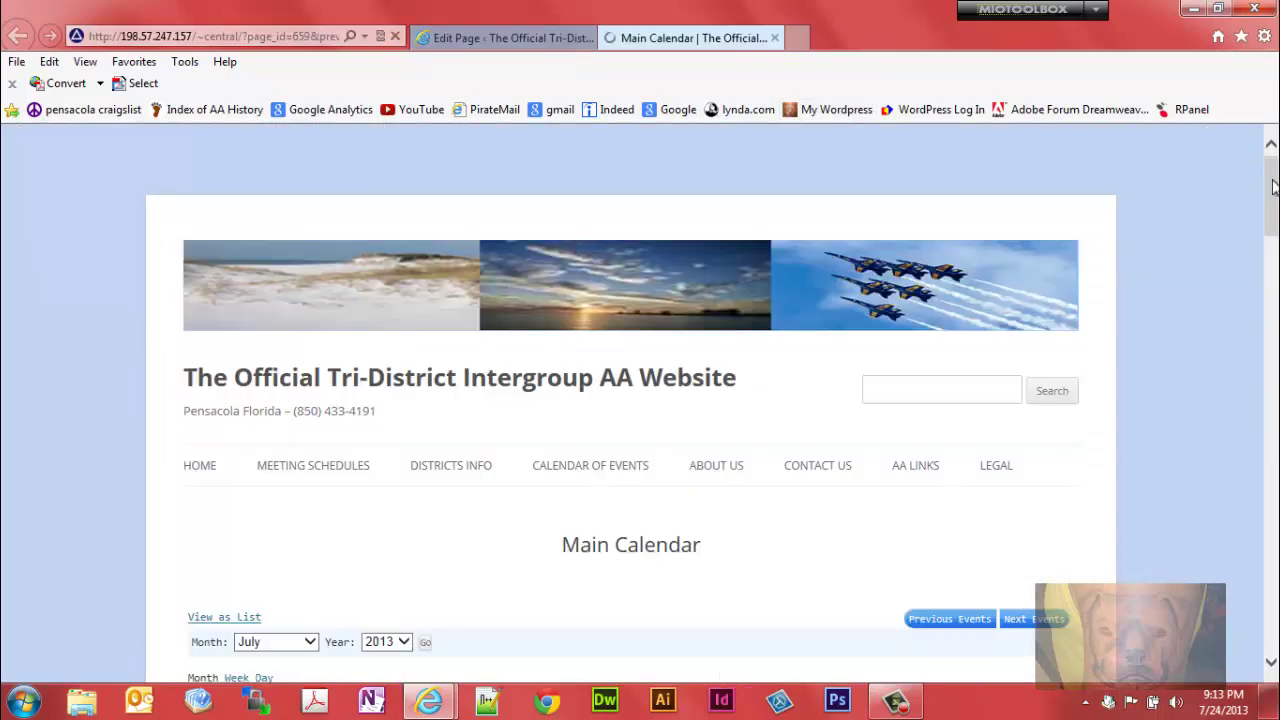
mouse_move(1275, 187)
mouse_down()
mouse_move(1273, 248)
mouse_move(1270, 168)
mouse_up()
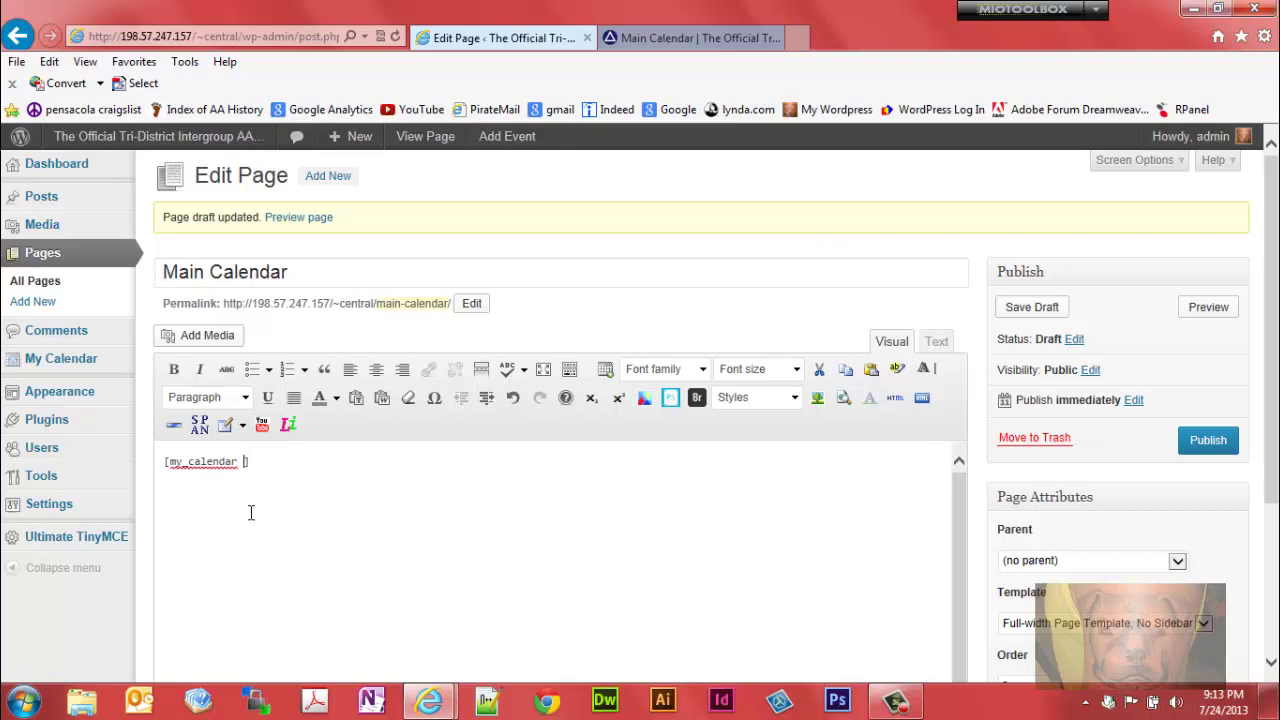
Add category="1" to the [my_calendar] shortcode and save the draft.
text(categories)
key(BackSpace)
key(BackSpace)
text(y="1)
text("")
text(1)
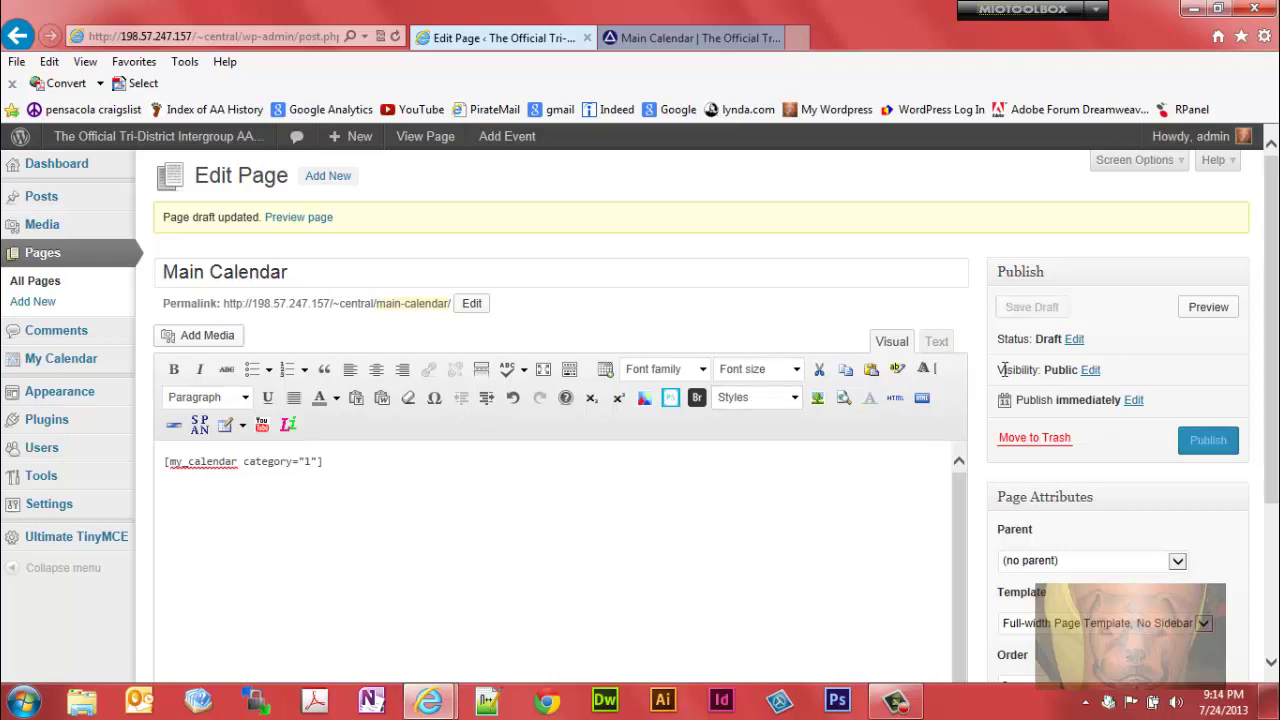
click(1037, 308)
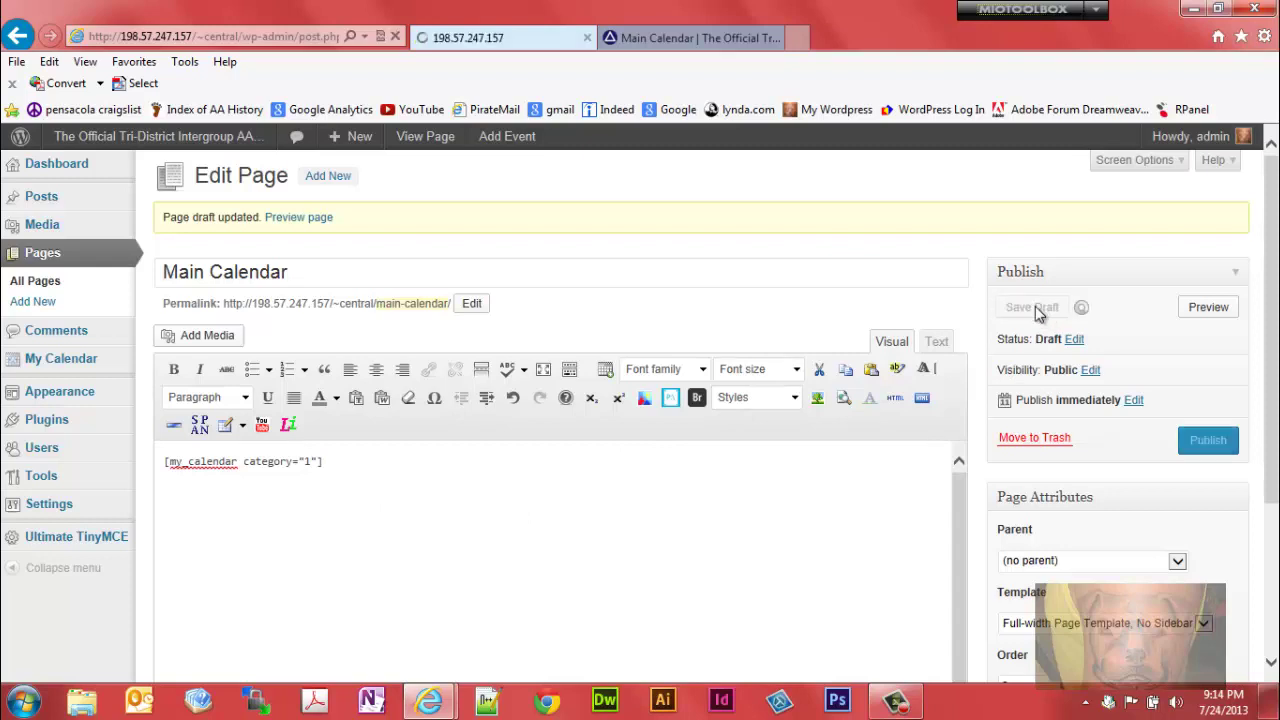
Preview the category-filtered July 2013 grid, then return to the page editor.
click(1210, 309)
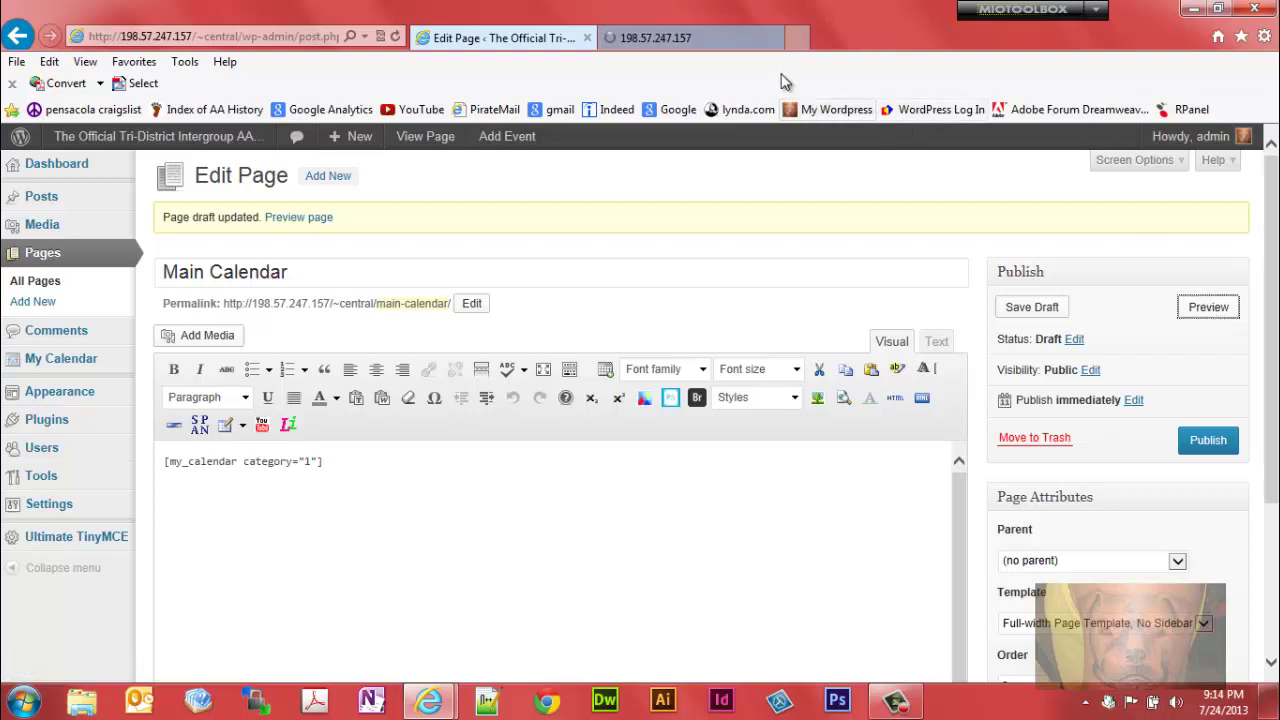
click(760, 40)
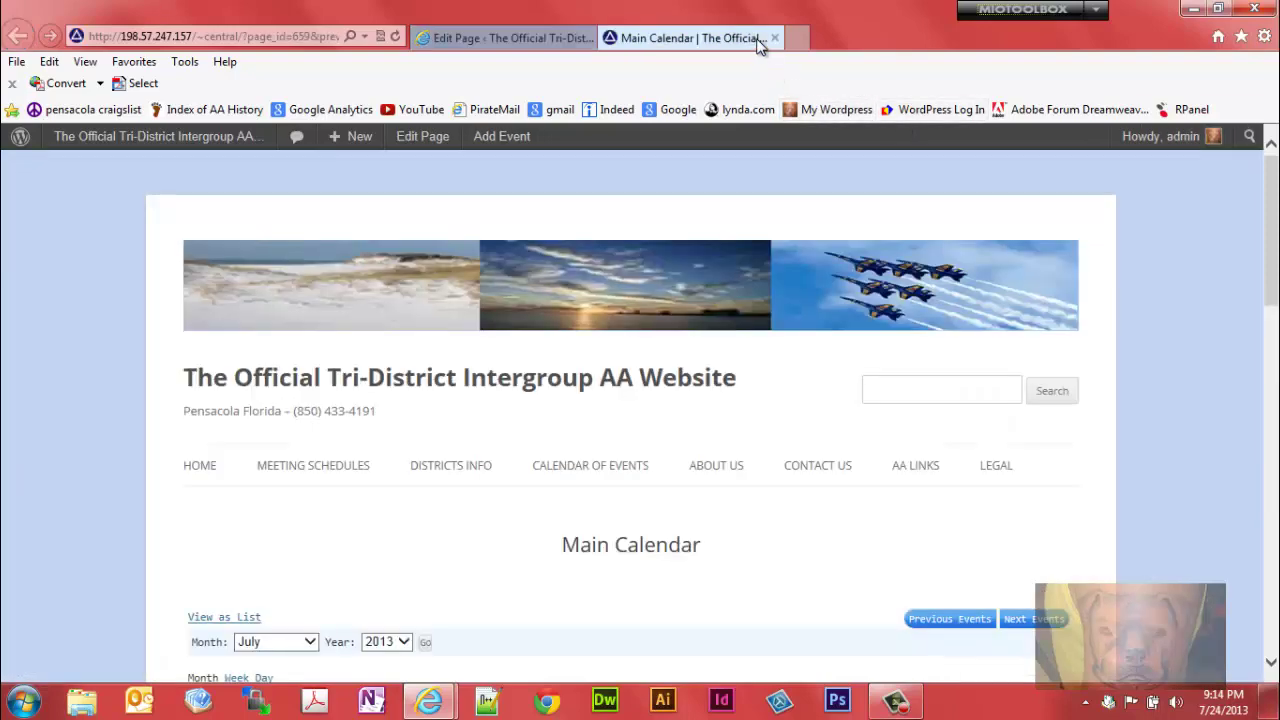
click(1274, 332)
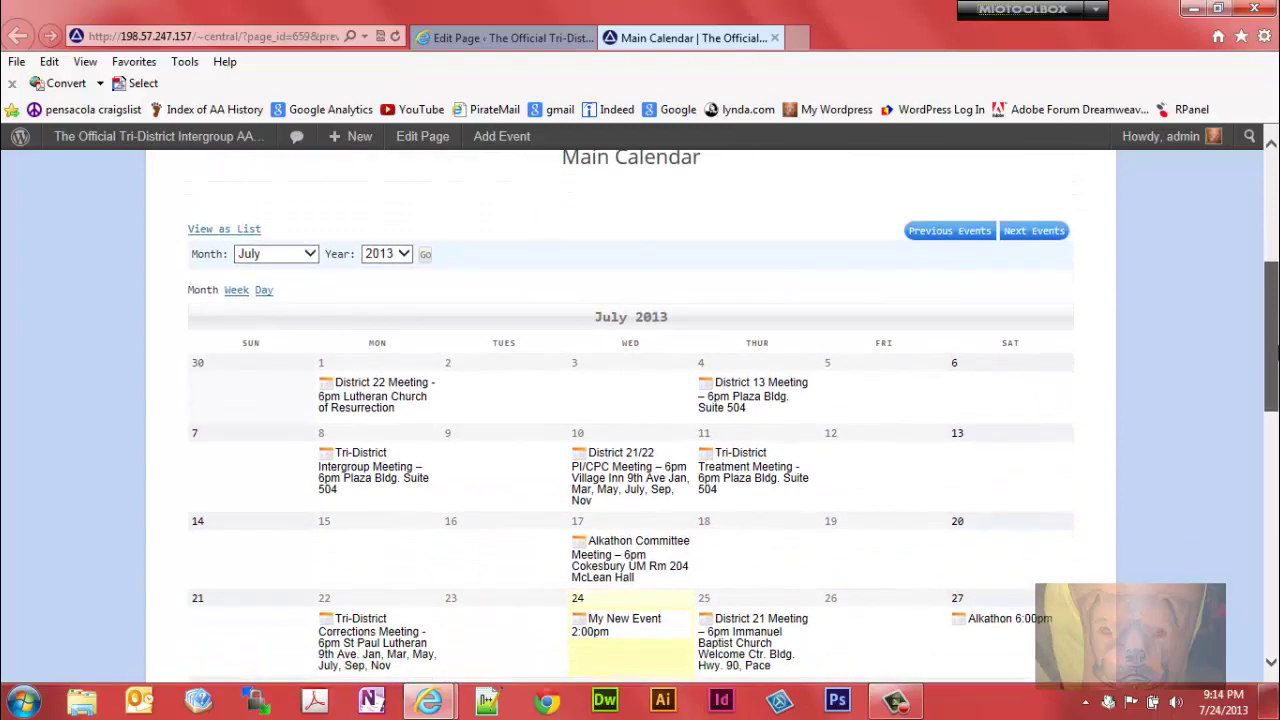
drag(1274, 350, 1272, 508)
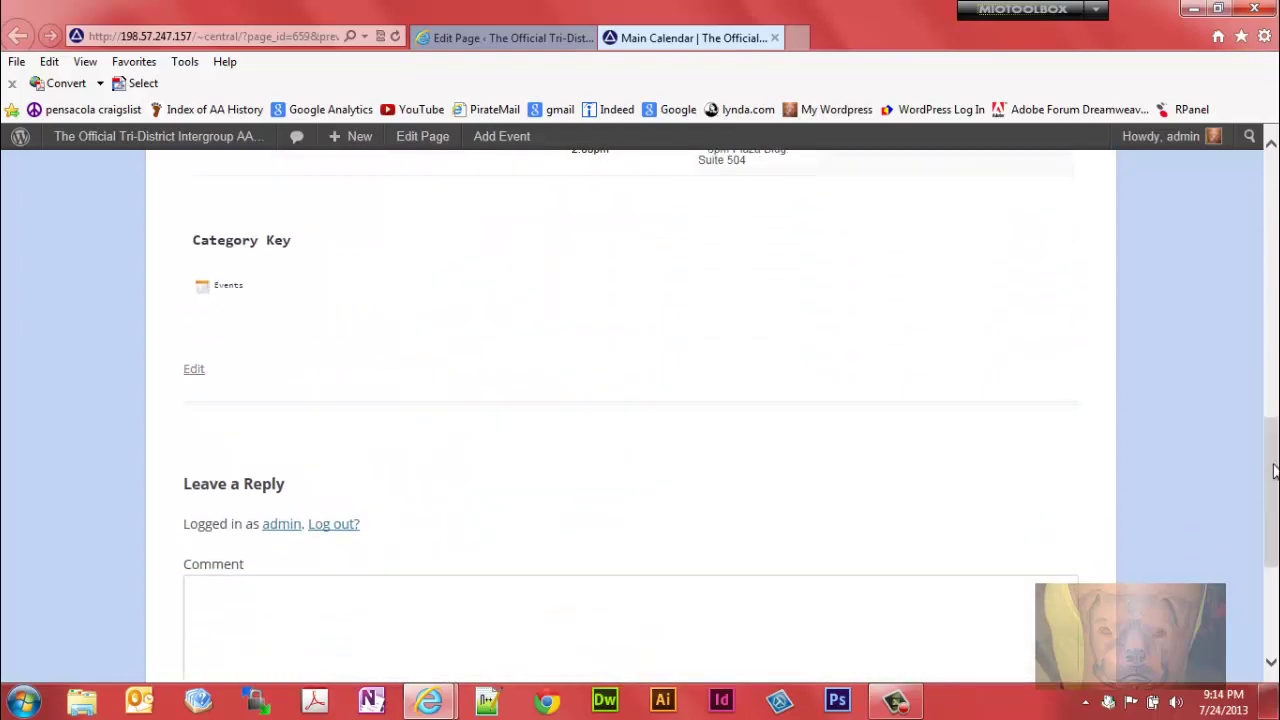
scroll(1274, 471, up, 15)
click(505, 38)
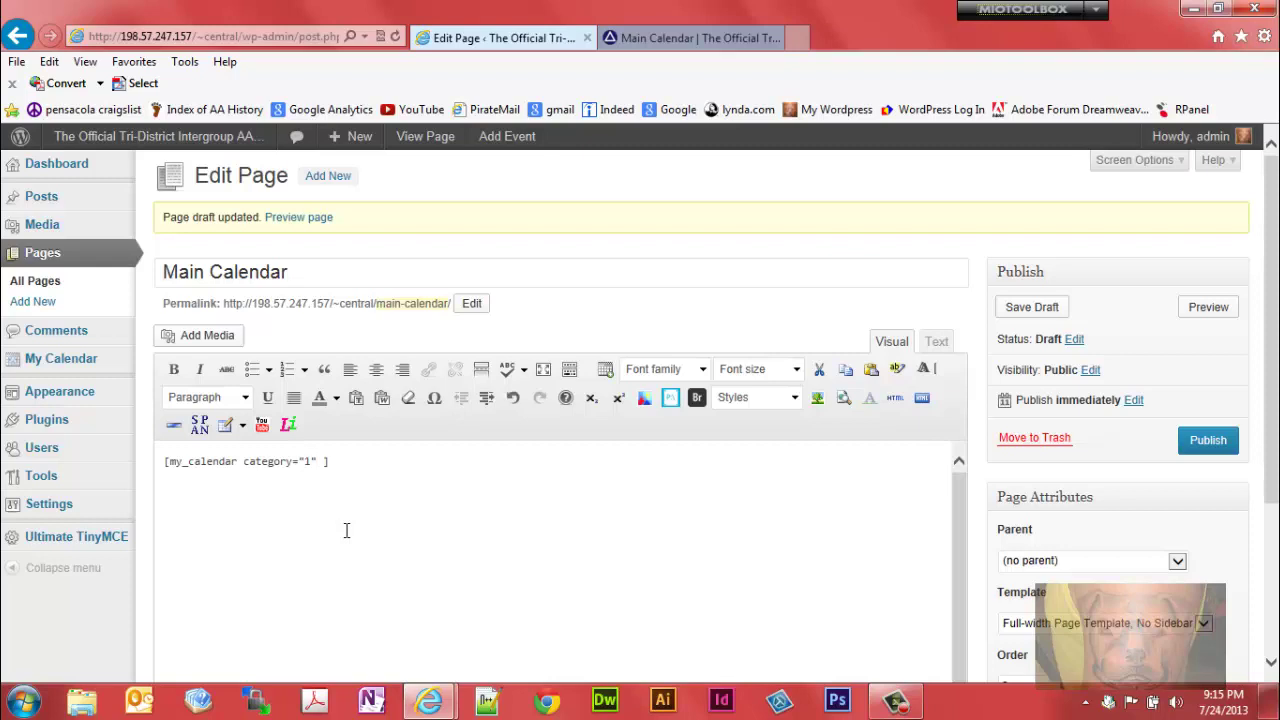
Add format="list" to the shortcode, save, and preview the July 2013 dated event list.
text(format)
text(="")
text(list)
click(1040, 311)
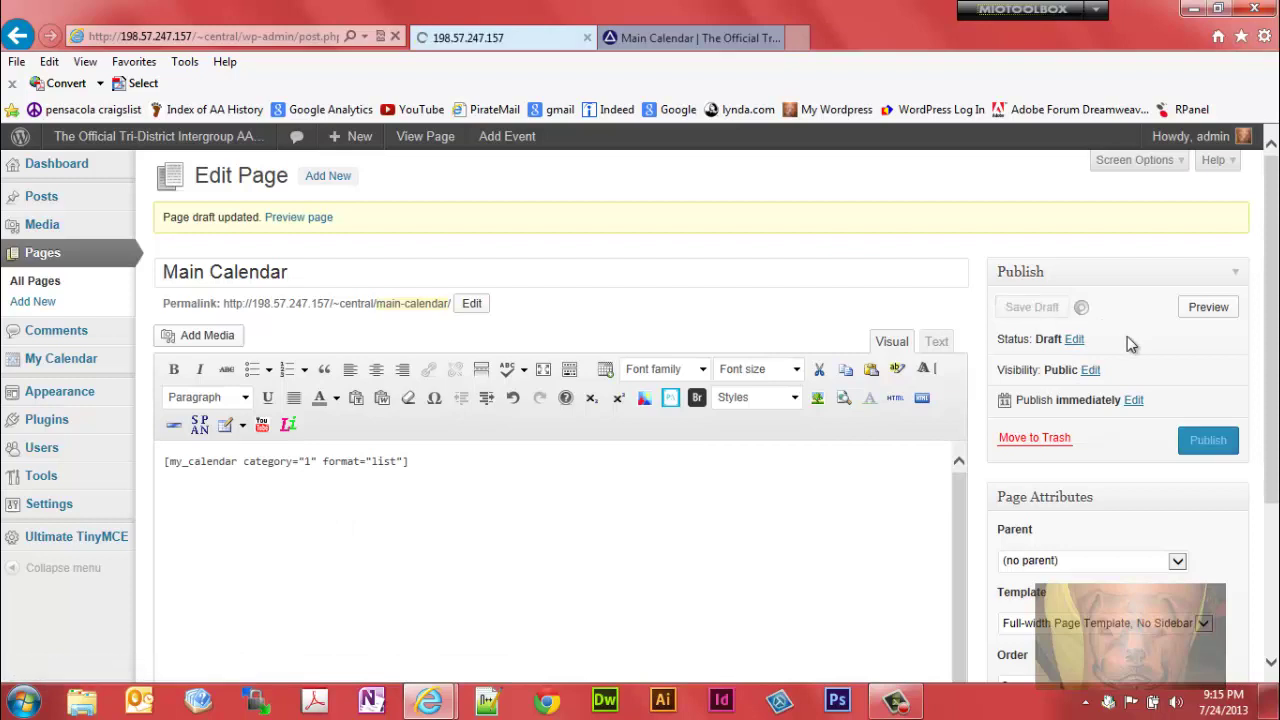
click(1208, 308)
click(728, 45)
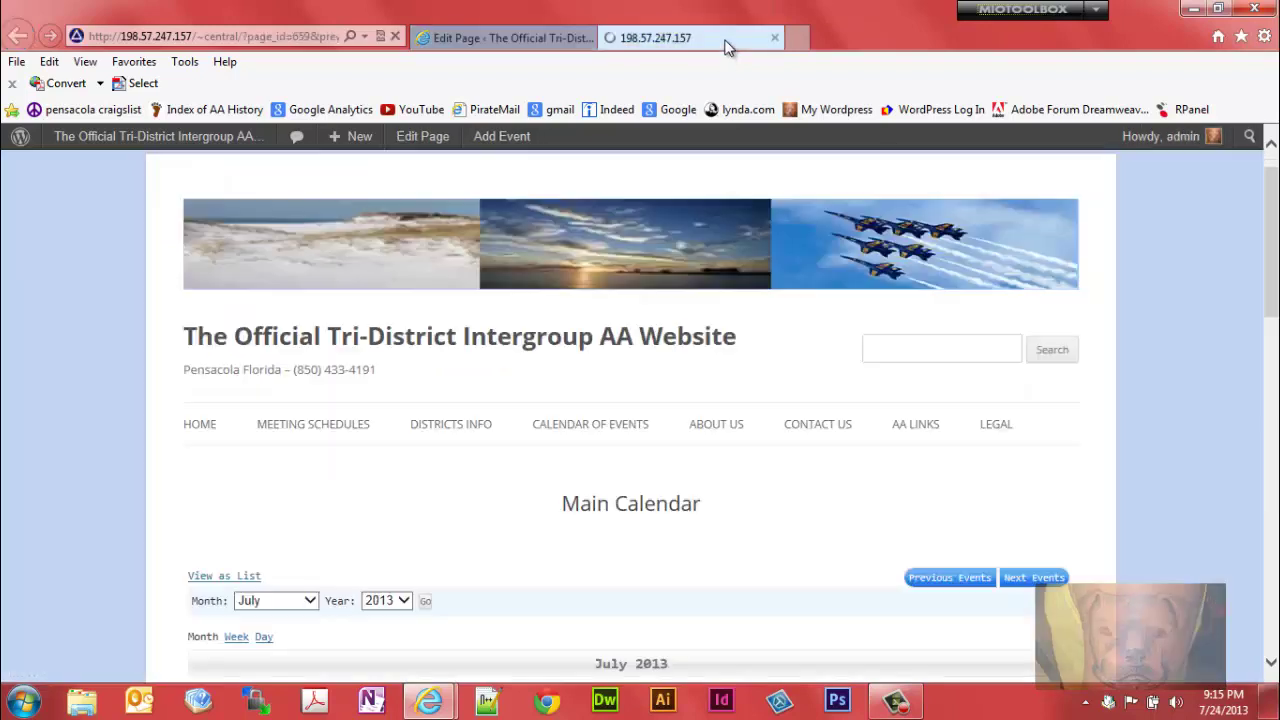
drag(1276, 195, 1276, 322)
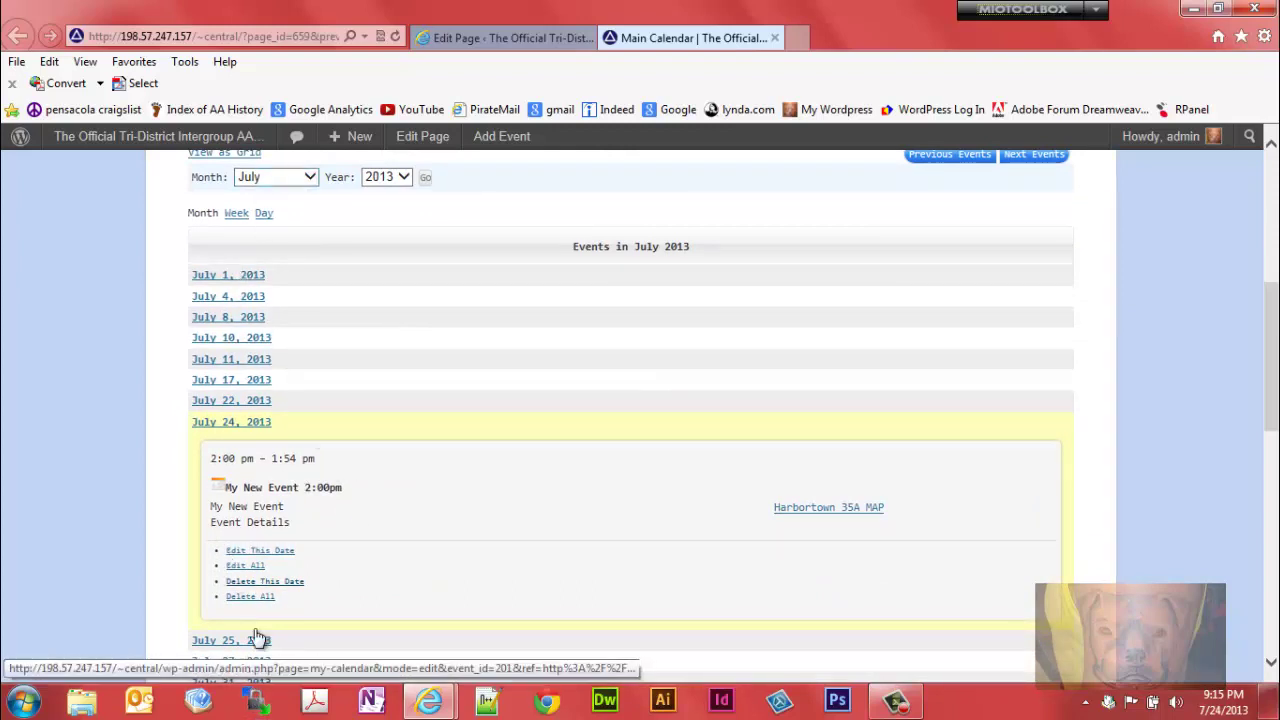
scroll(1276, 313, up, 5)
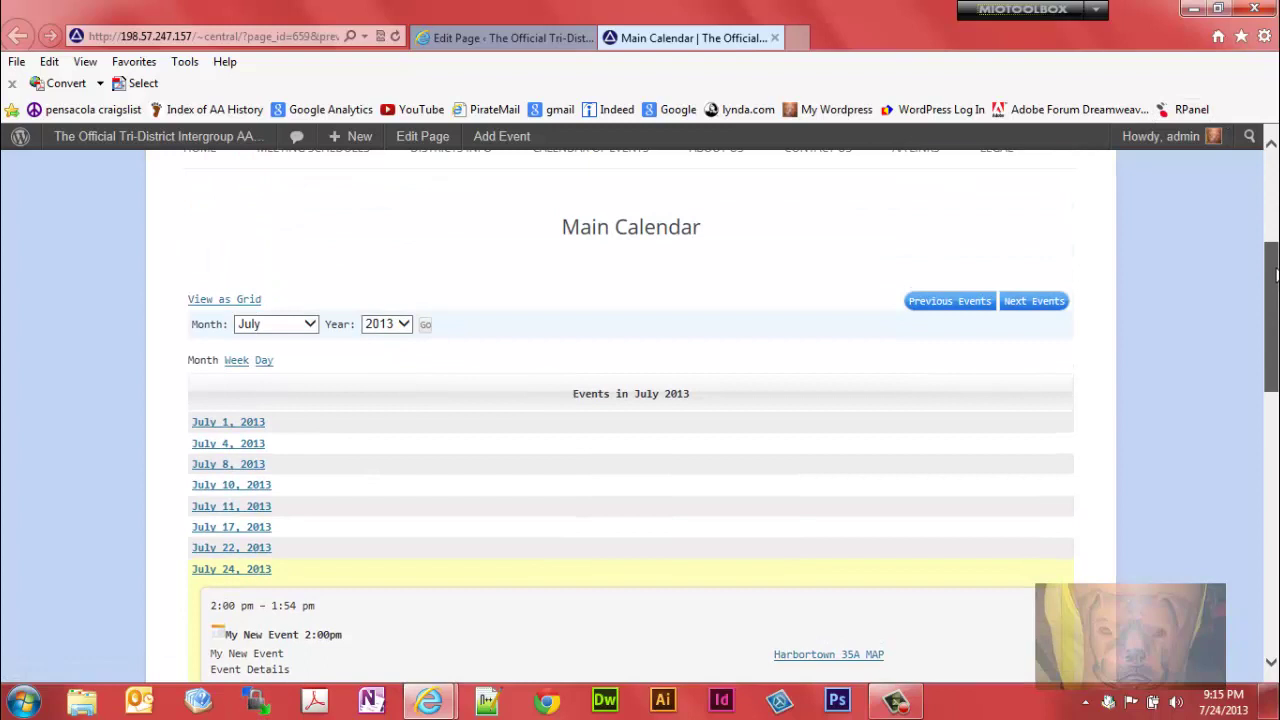
Append time="day" and the closing bracket to the shortcode, then save the draft.
click(480, 38)
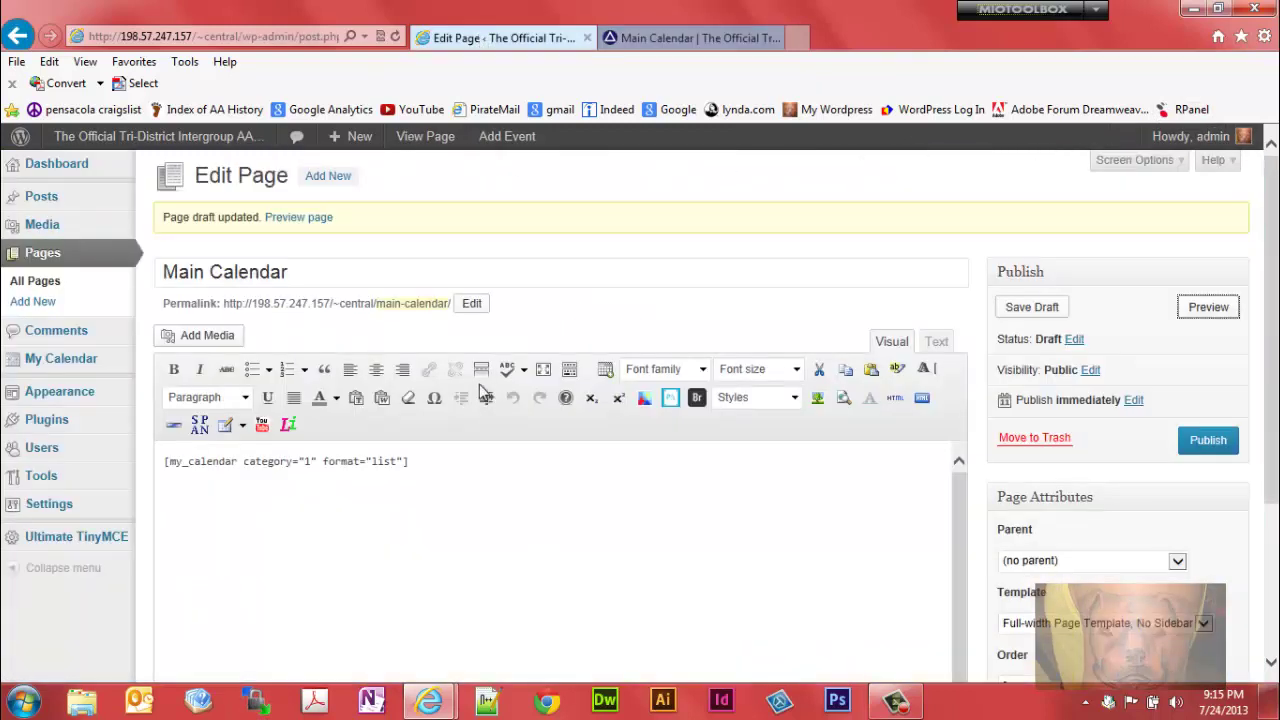
click(404, 461)
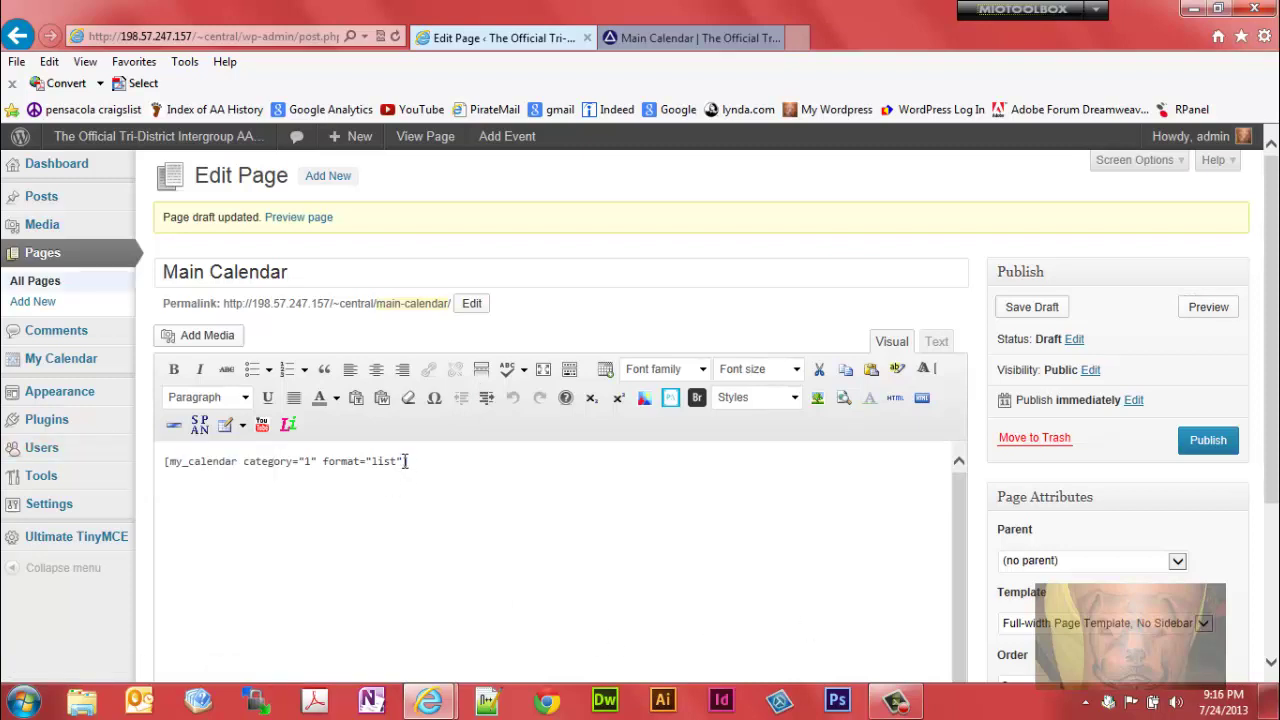
text(])
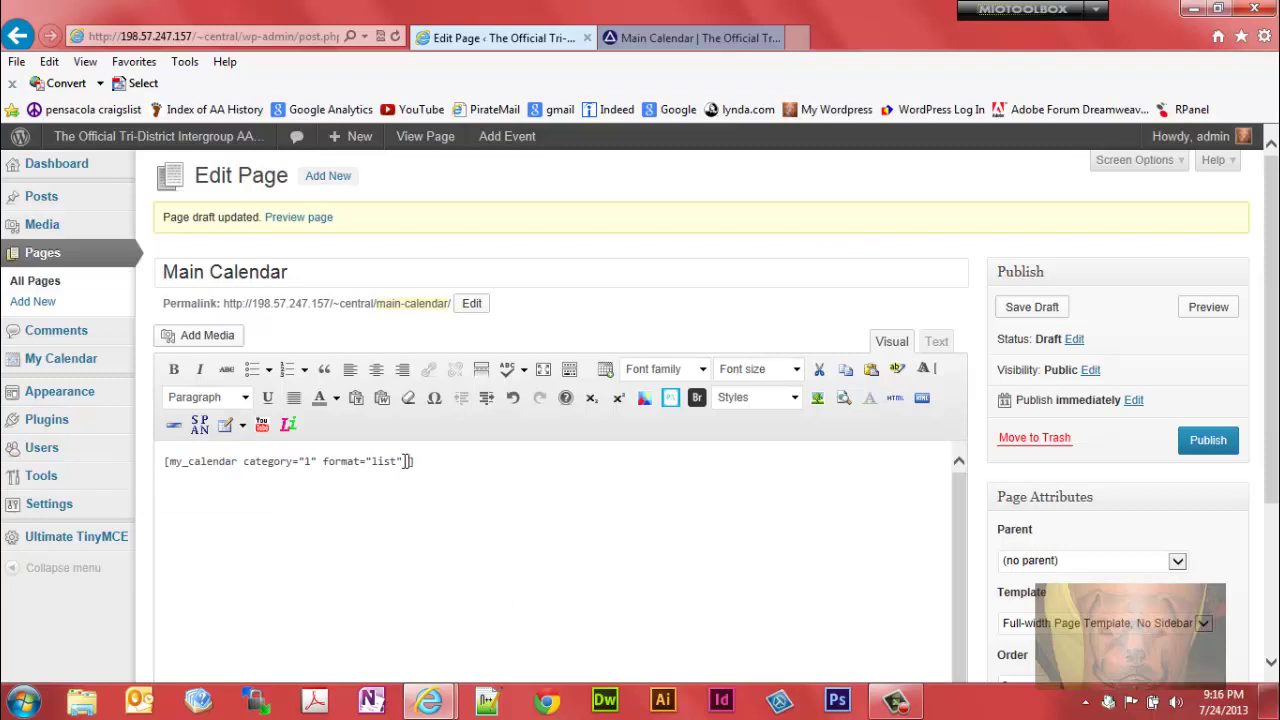
text(time="day)
click(1032, 307)
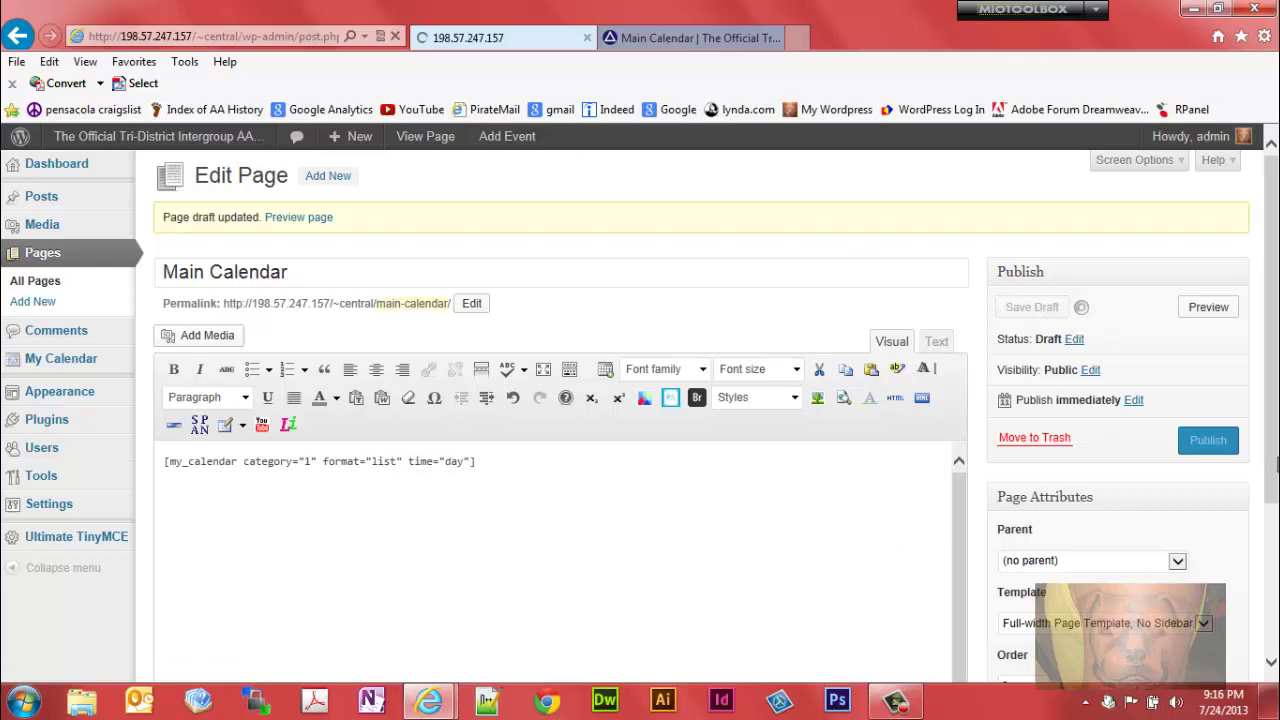
Preview the July 24, 2013 day view listing only My New Event 2:00pm.
click(1210, 311)
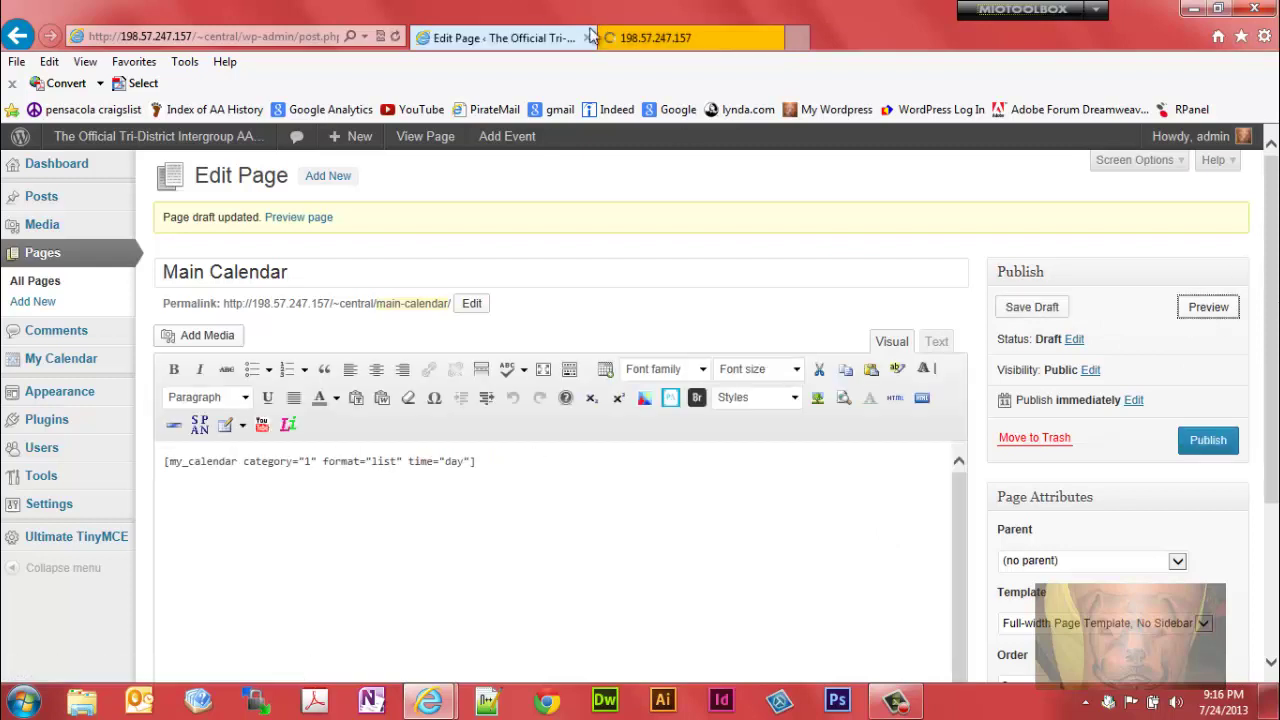
click(685, 40)
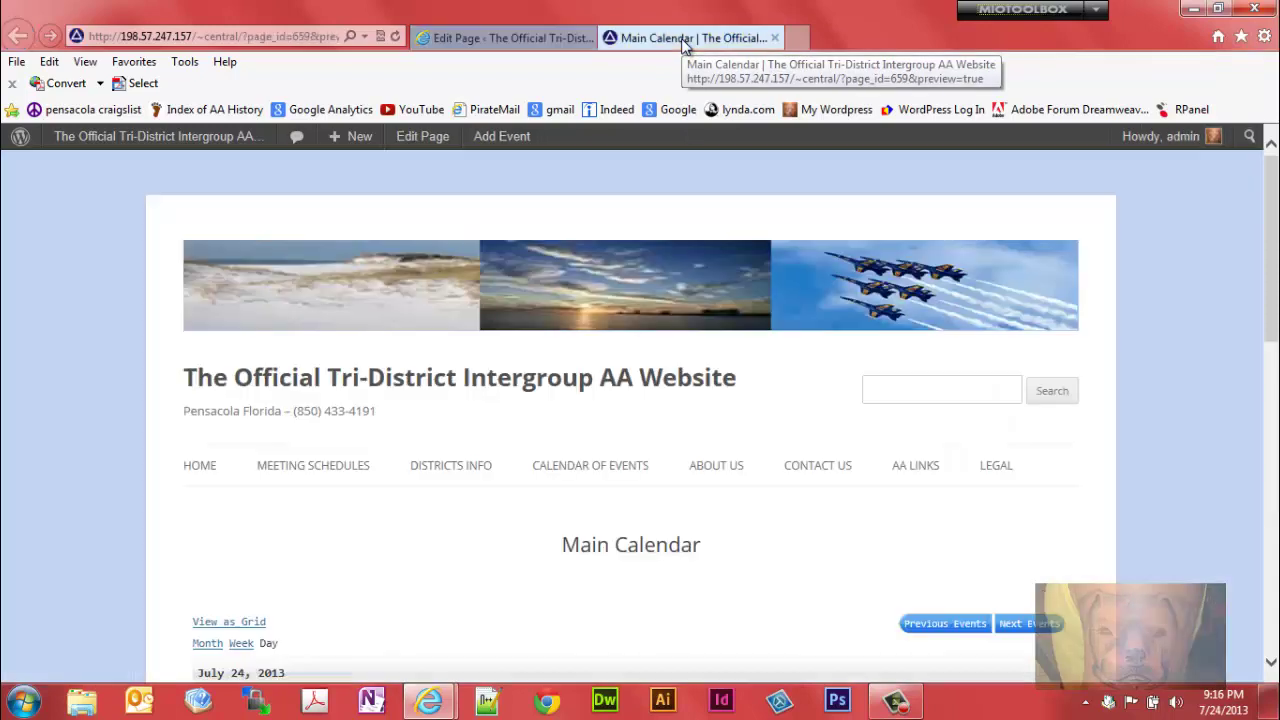
scroll(1268, 290, down, 3)
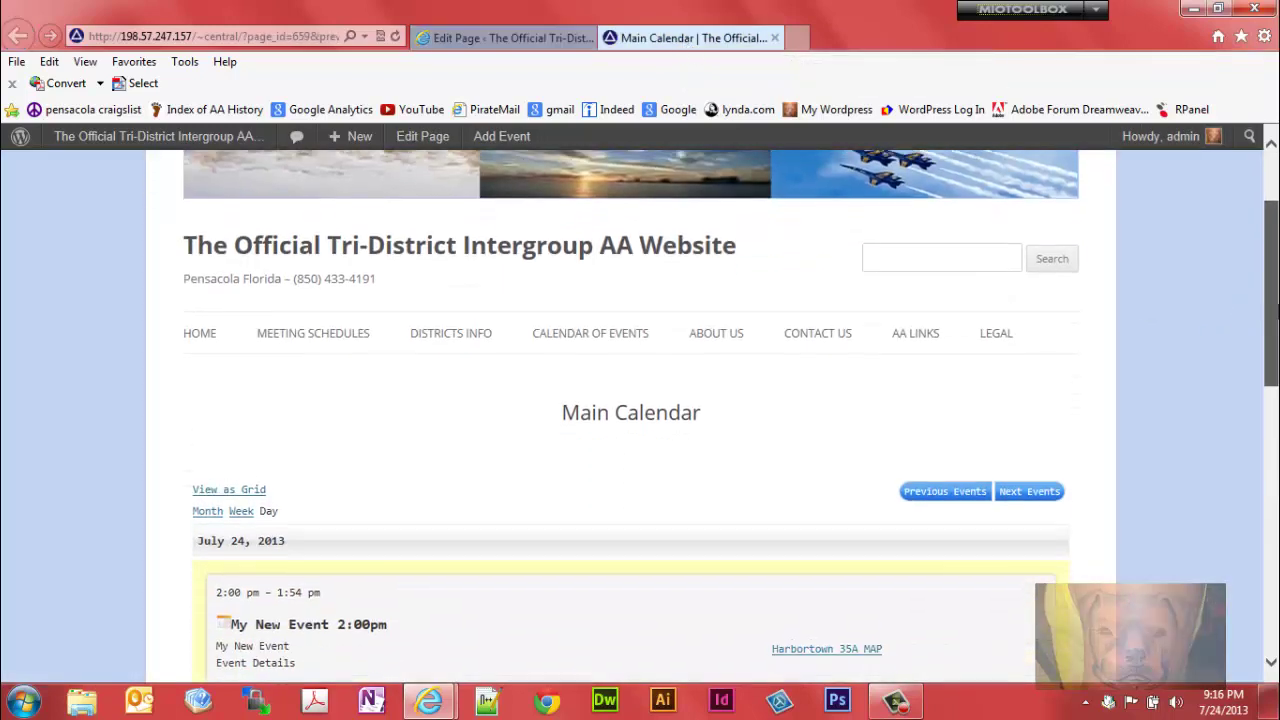
scroll(1268, 300, down, 6)
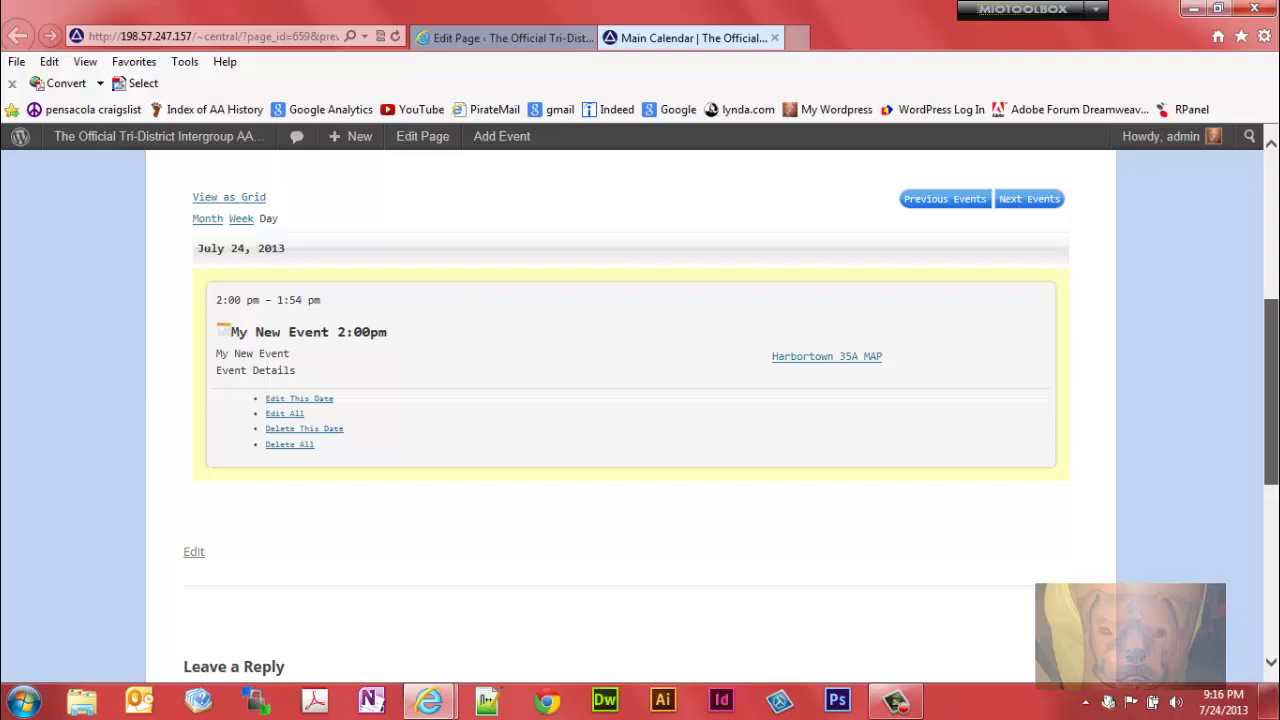
scroll(640, 400, down, 2)
scroll(640, 400, up, 2)
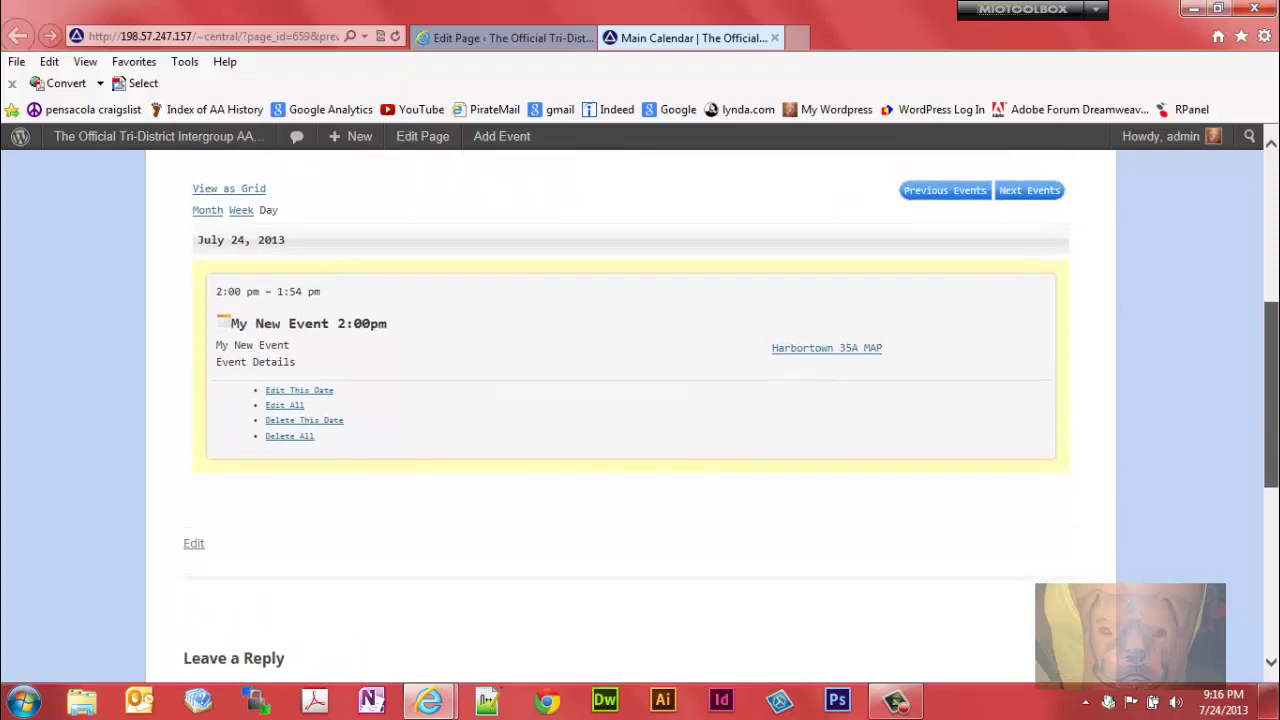
scroll(1275, 420, down, 1)
scroll(1275, 420, down, 1)
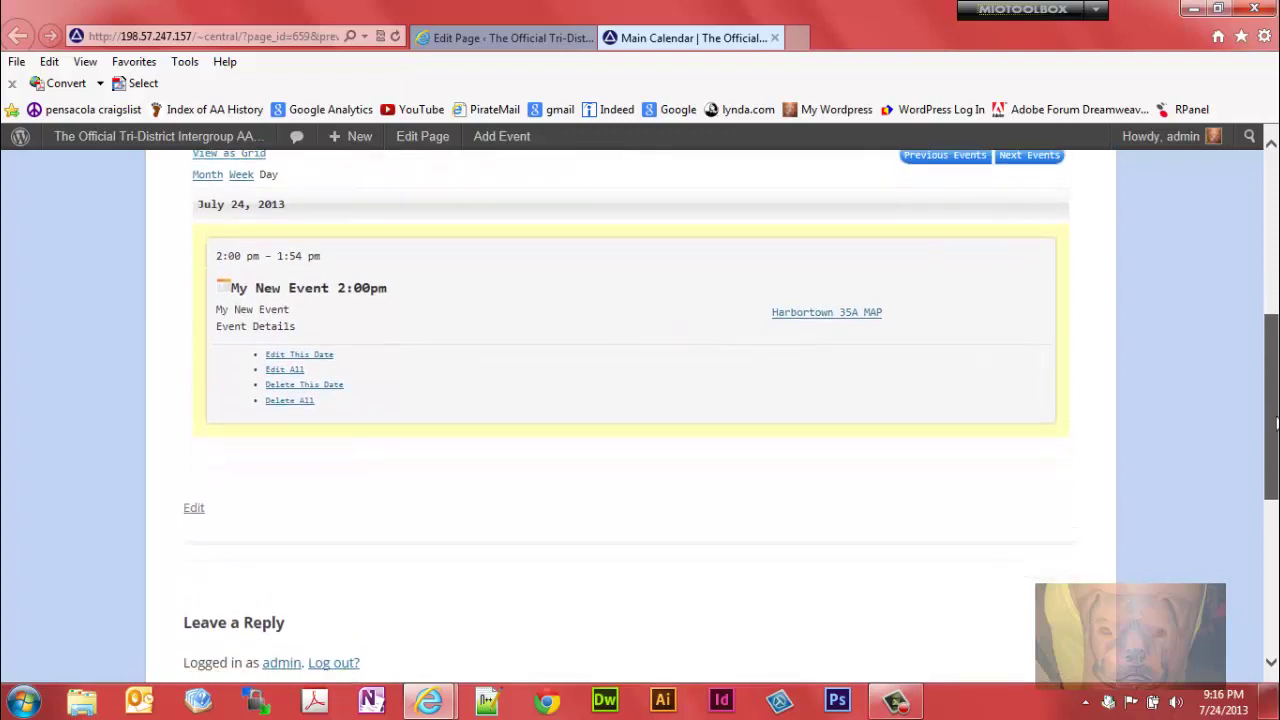
scroll(1275, 420, down, 1)
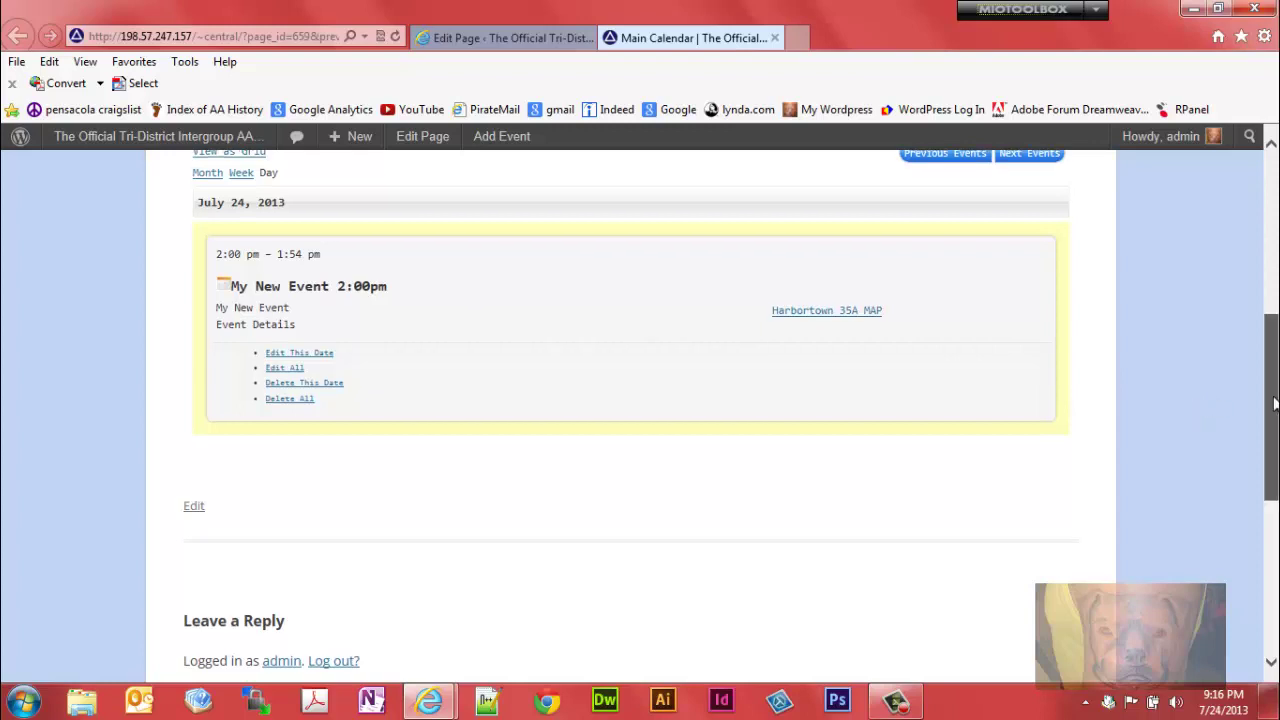
scroll(1272, 380, up, 1)
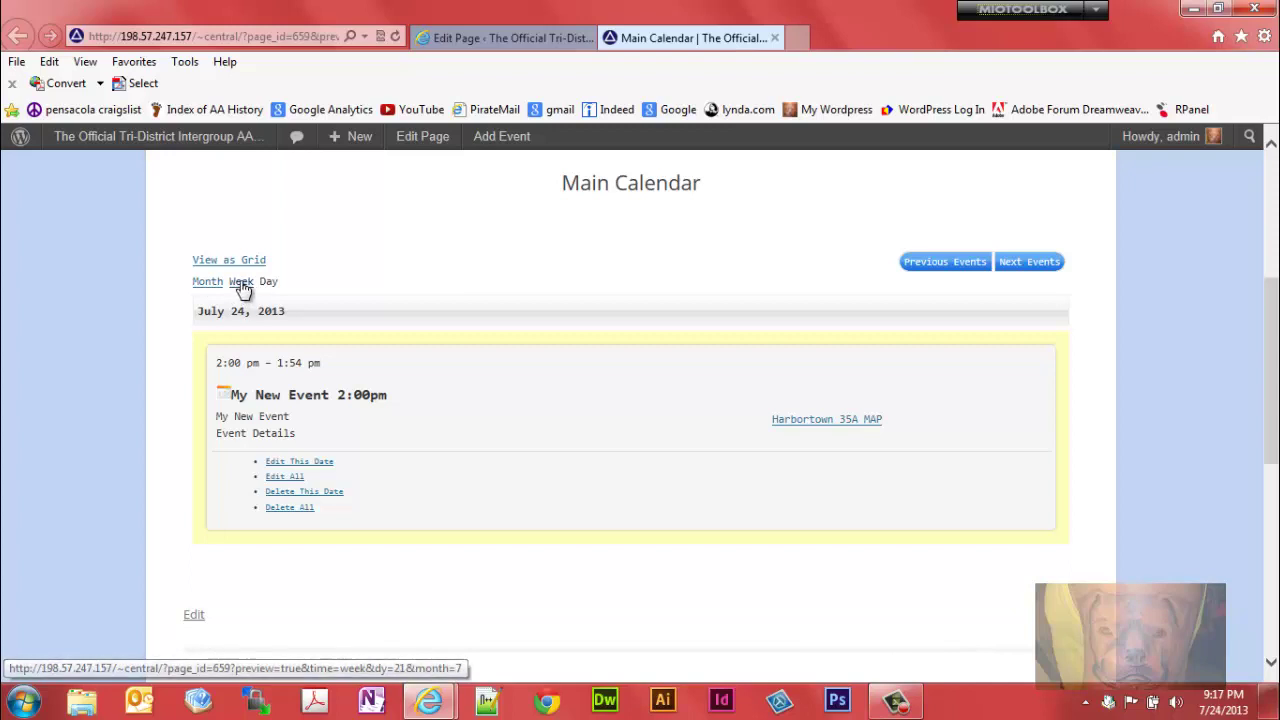
scroll(235, 267, up, 3)
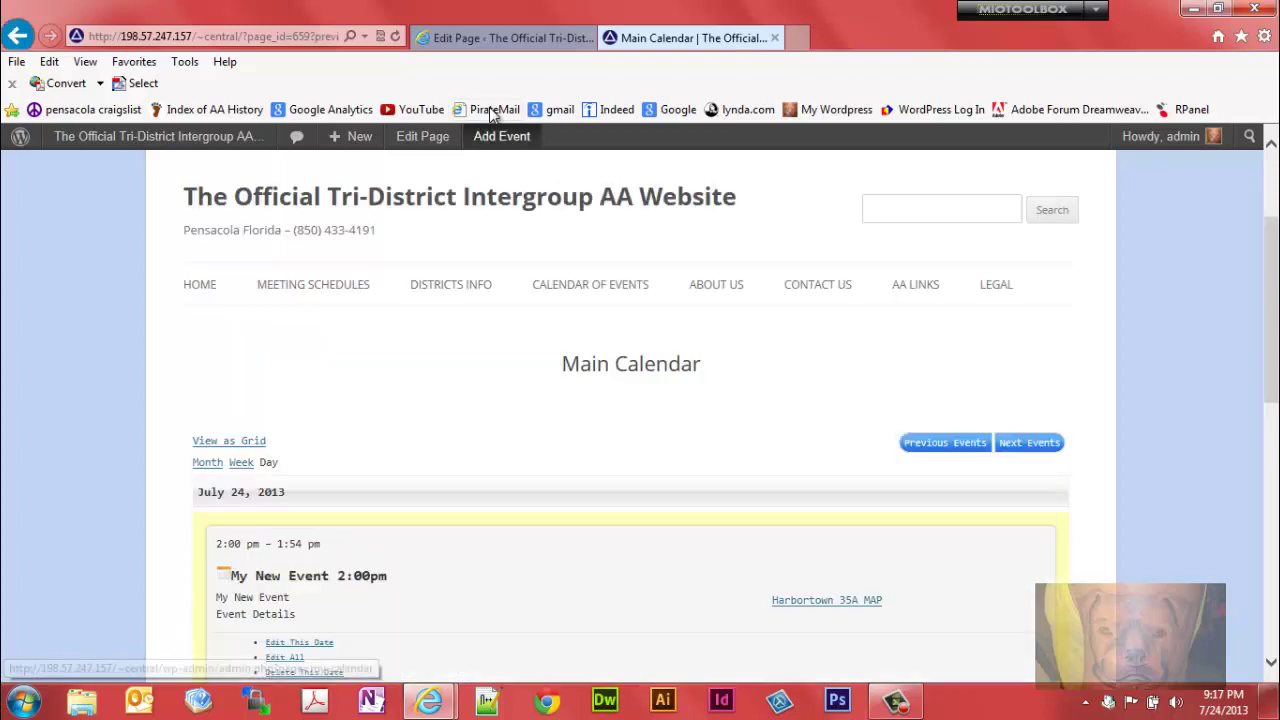
click(494, 38)
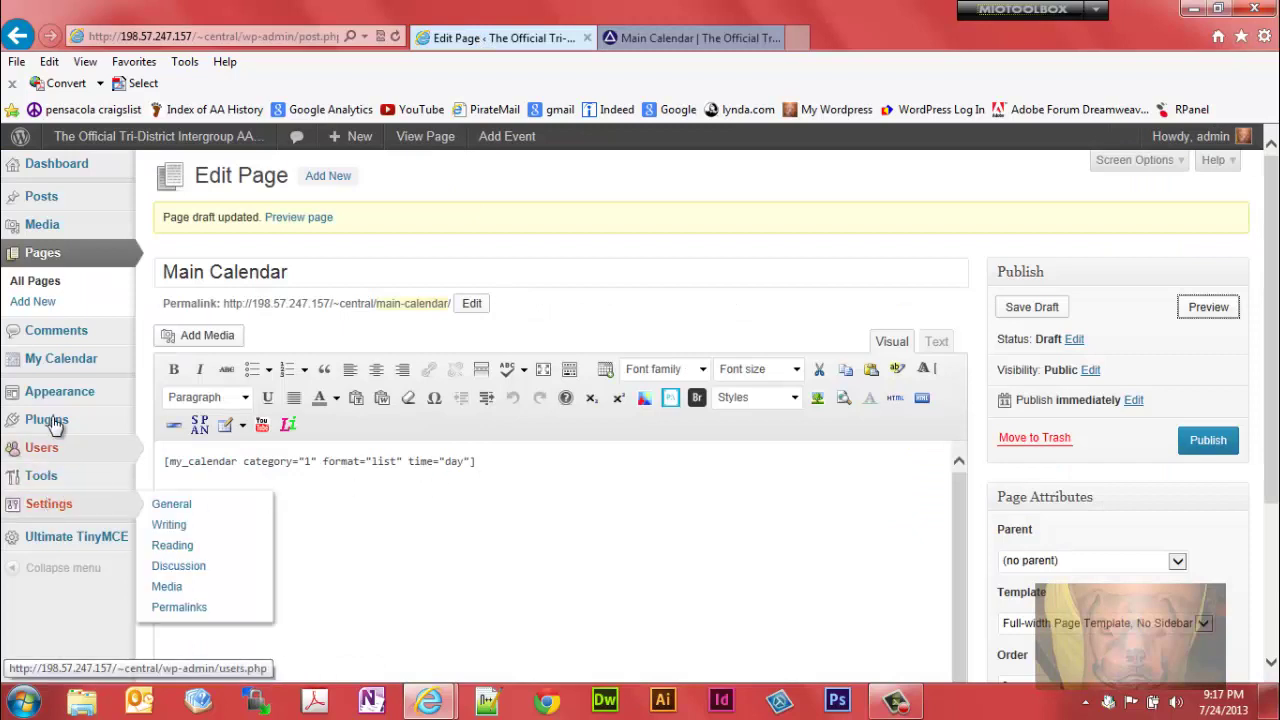
mouse_move(69, 356)
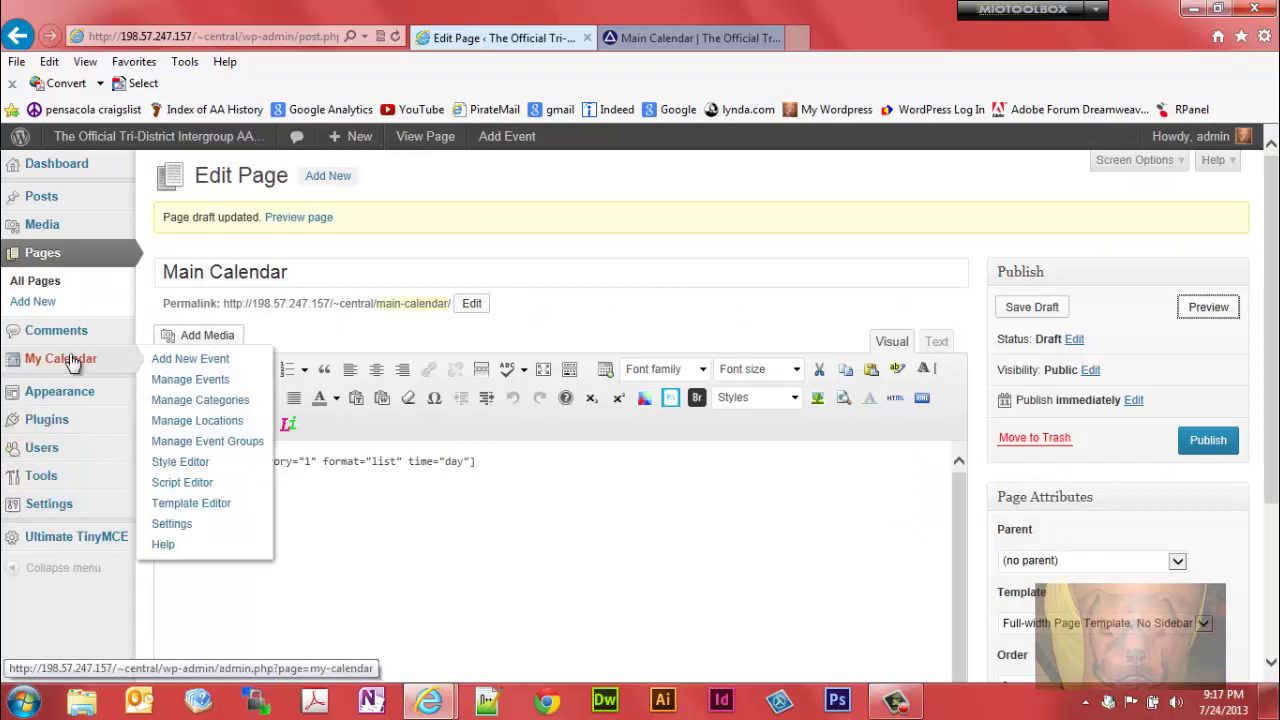
click(181, 549)
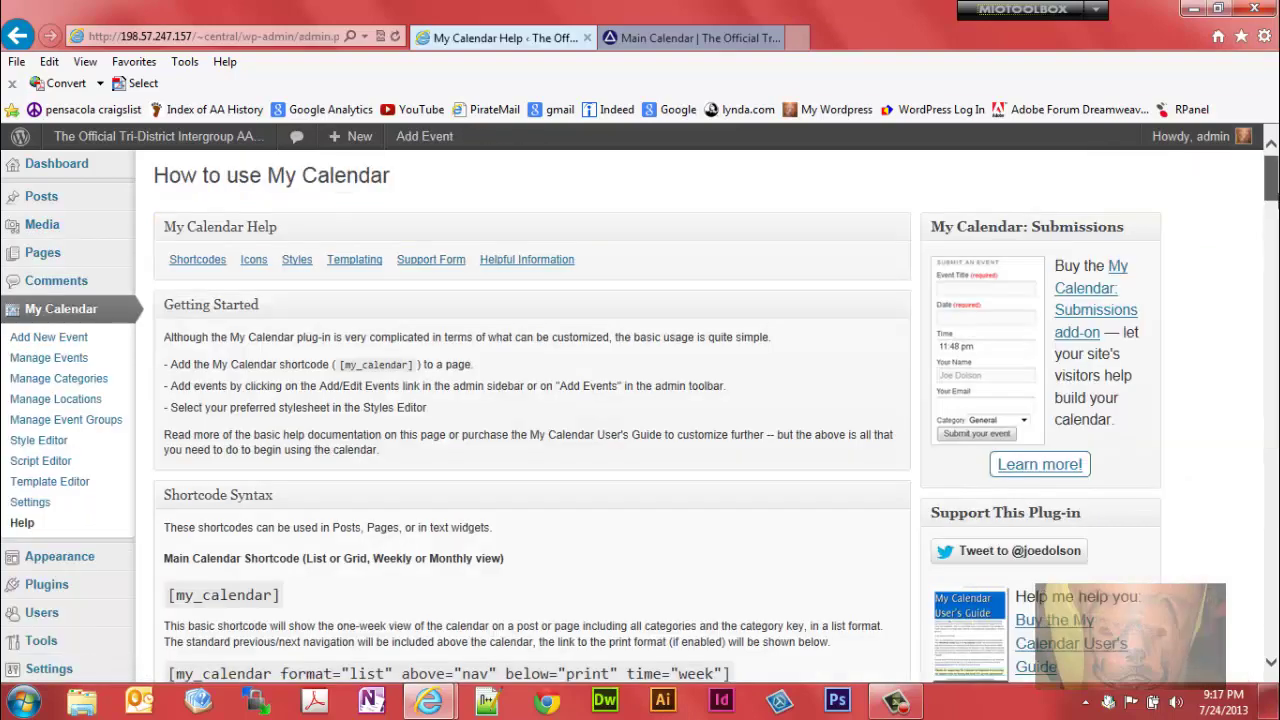
scroll(1272, 200, down, 3)
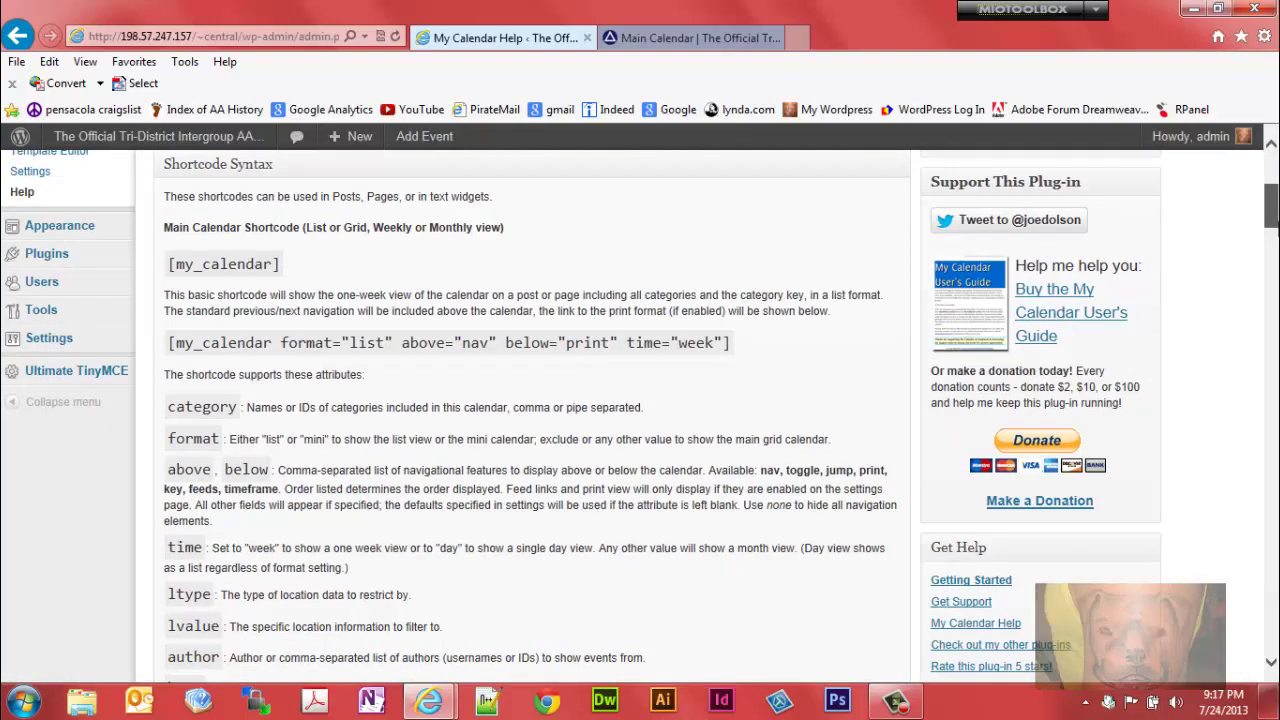
scroll(640, 415, down, 2)
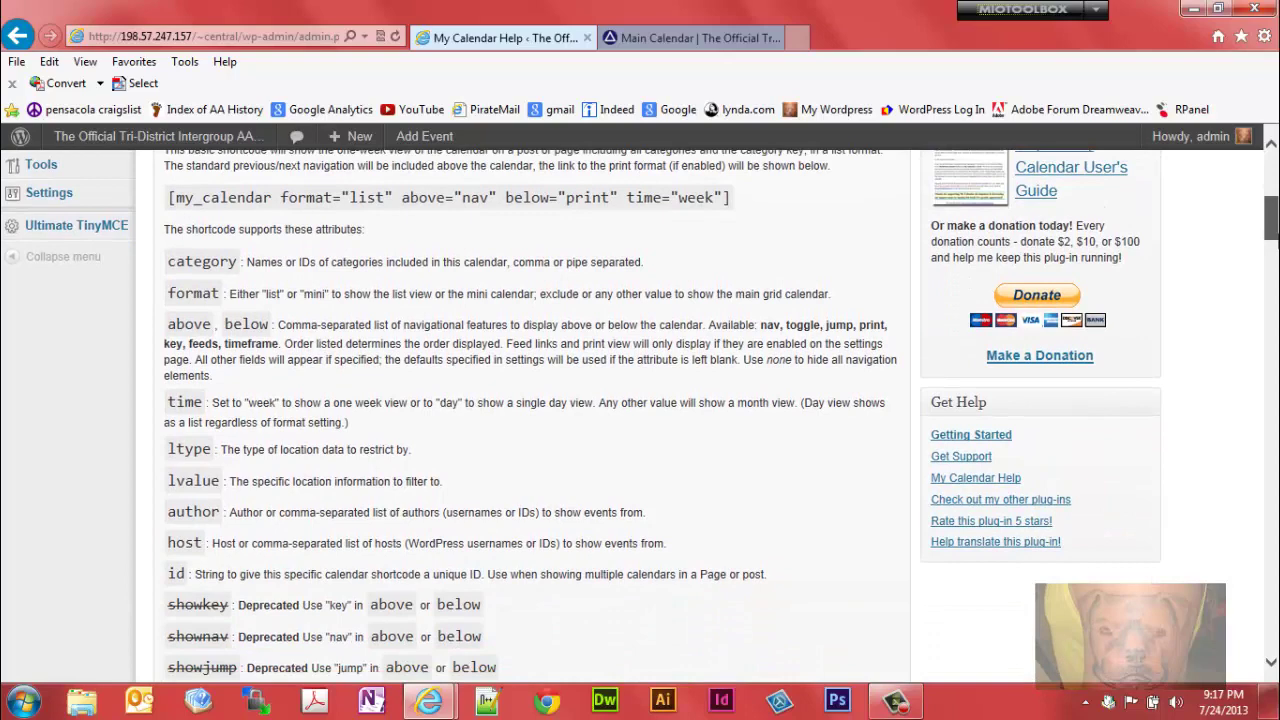
scroll(1250, 240, up, 1)
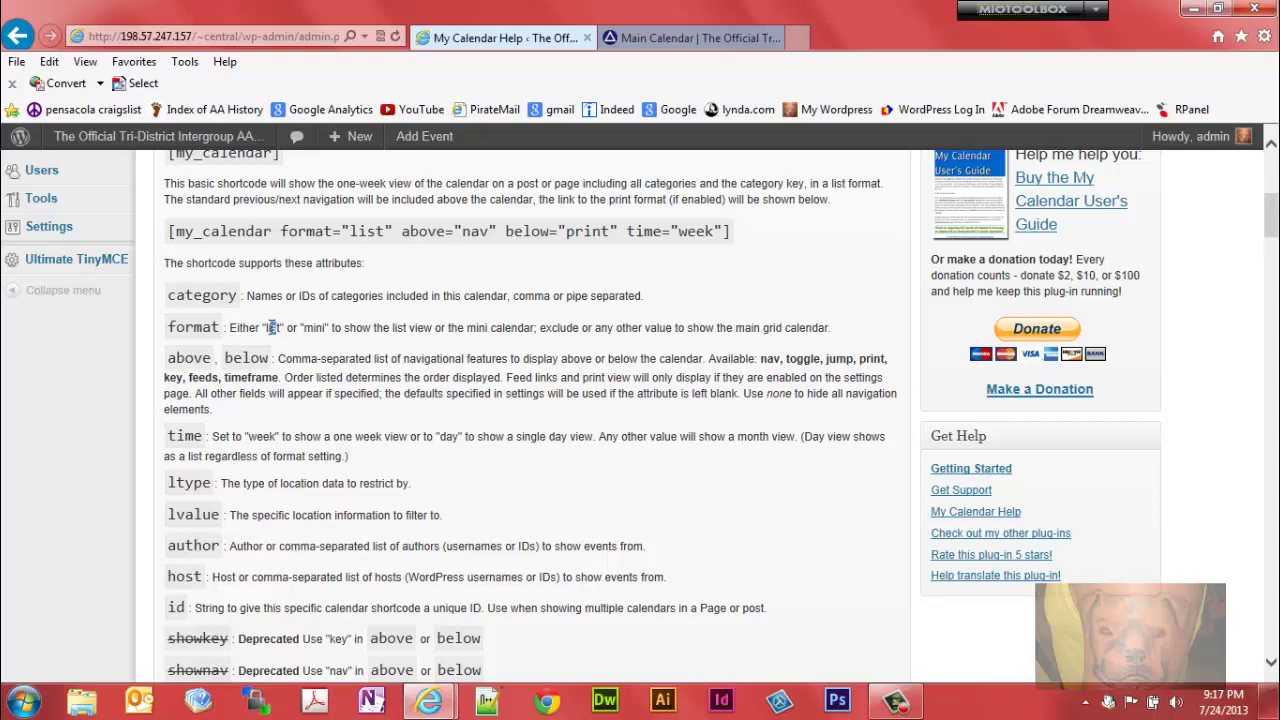
double_click(316, 328)
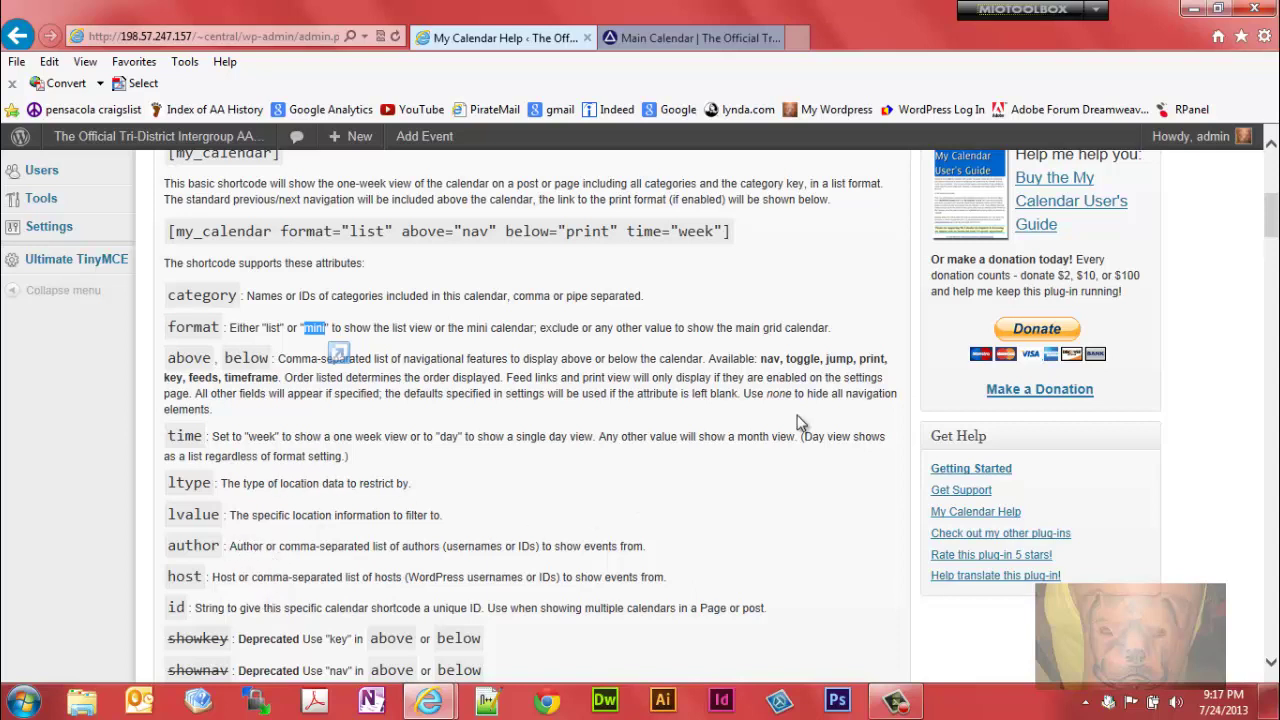
drag(1272, 217, 1272, 192)
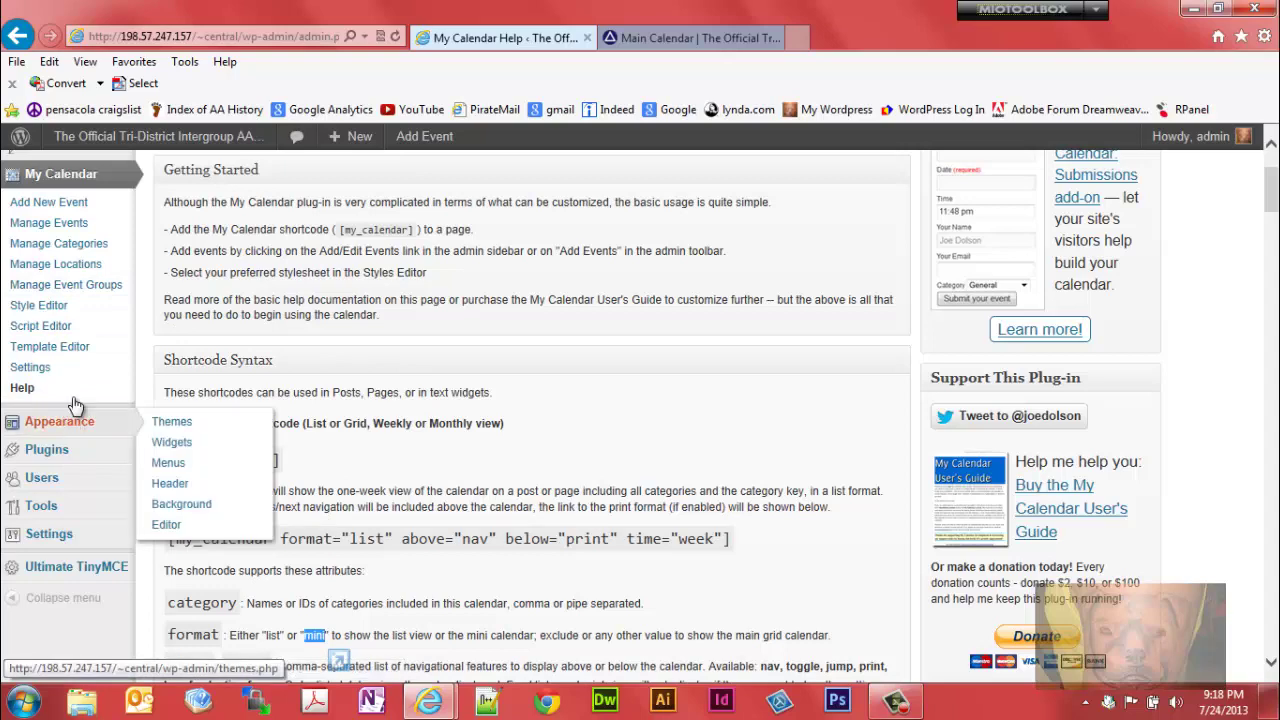
scroll(1262, 180, up, 3)
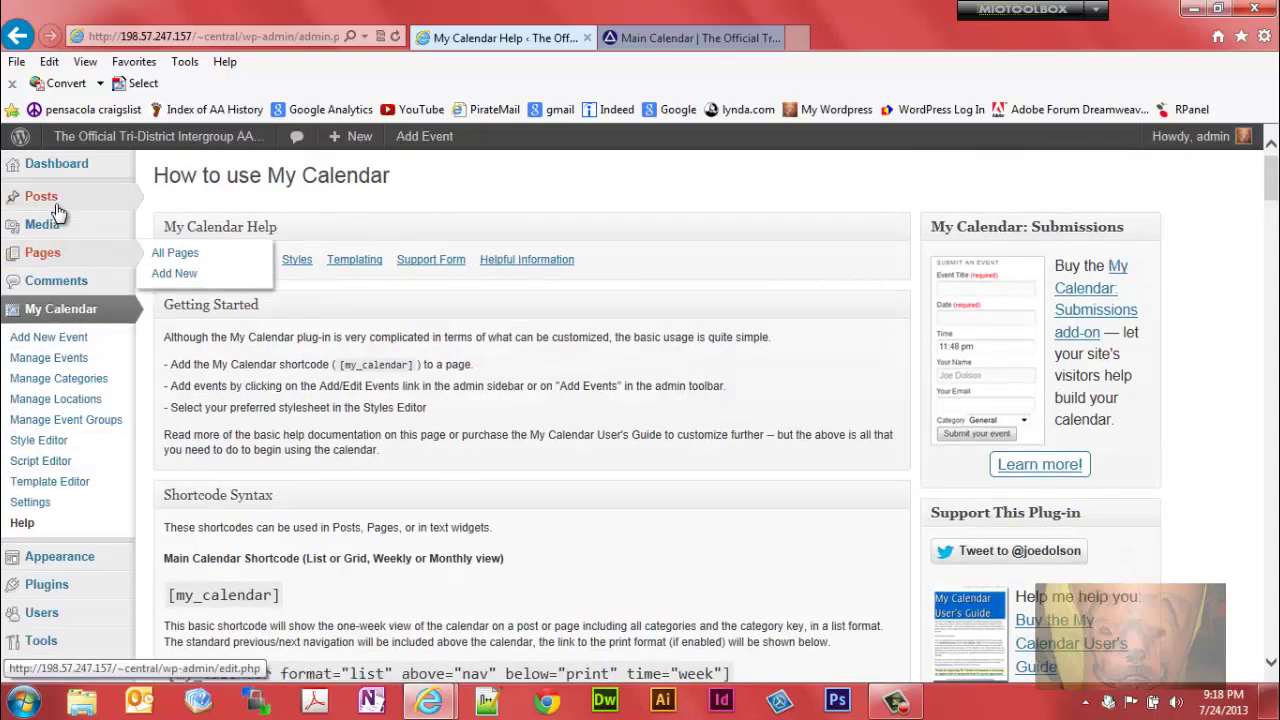
Open the Main Calendar draft from the Drafts list and delete its old shortcode.
mouse_move(65, 228)
mouse_move(45, 252)
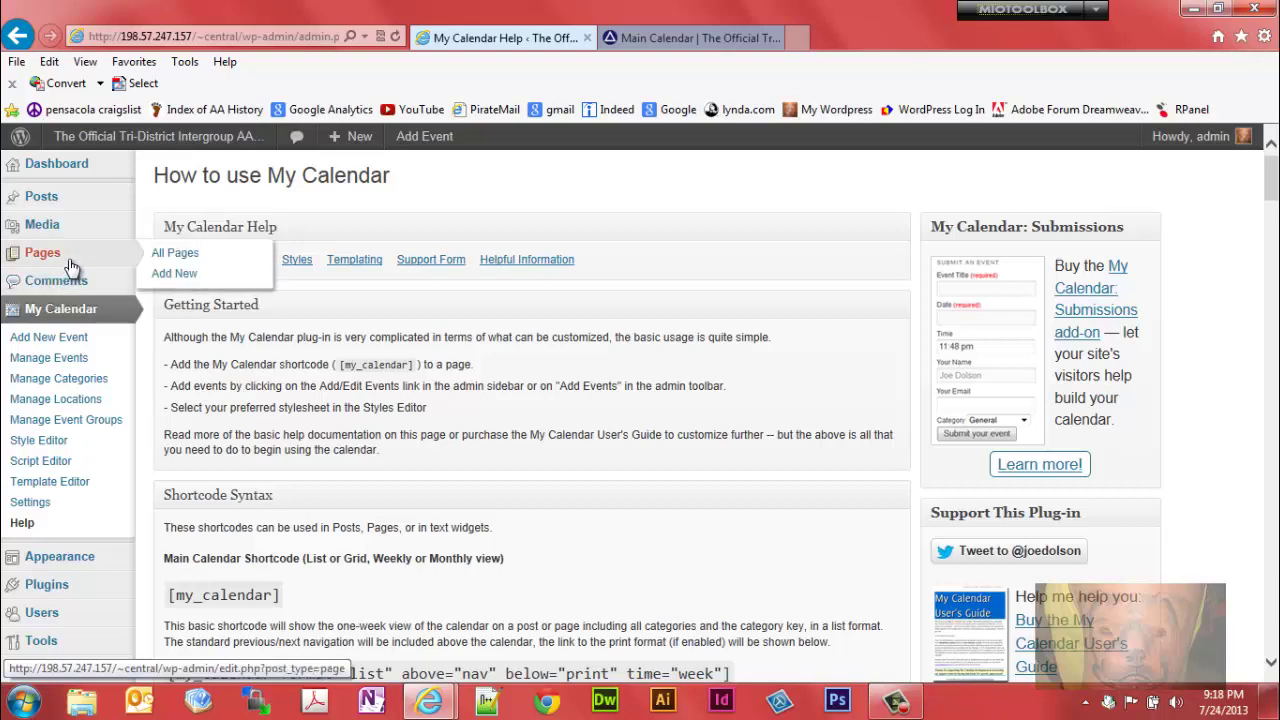
click(189, 257)
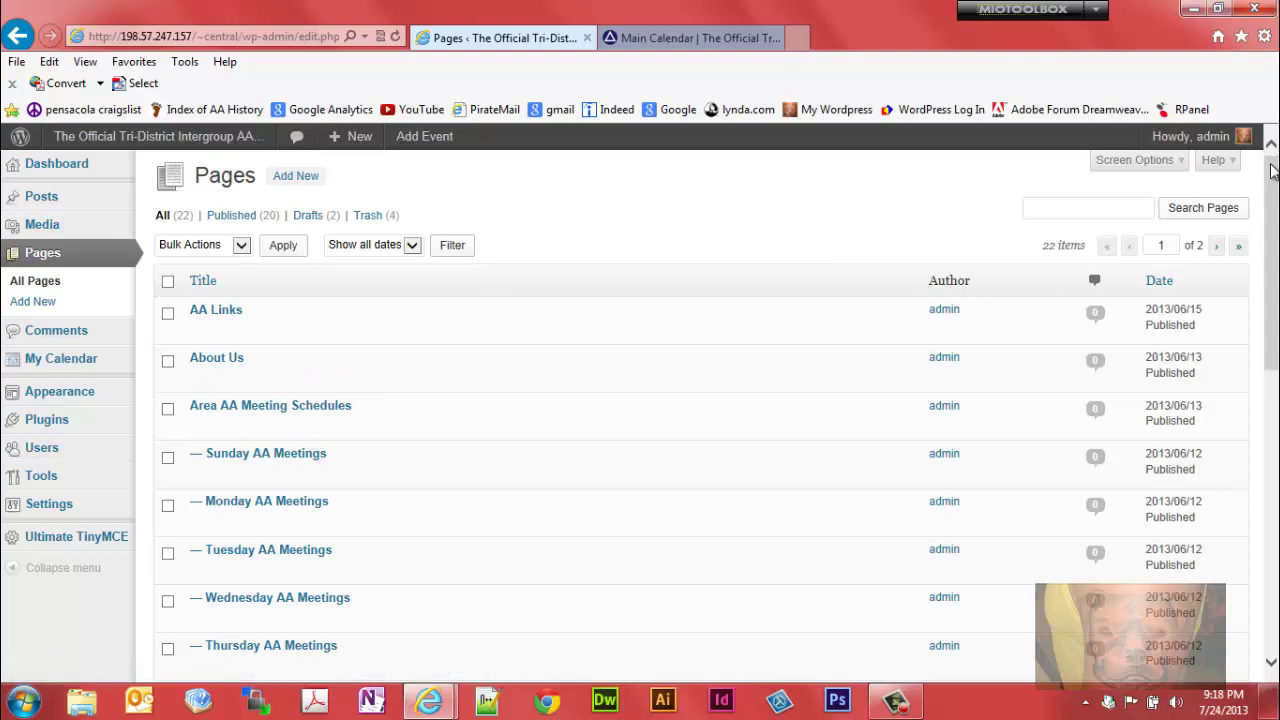
click(320, 217)
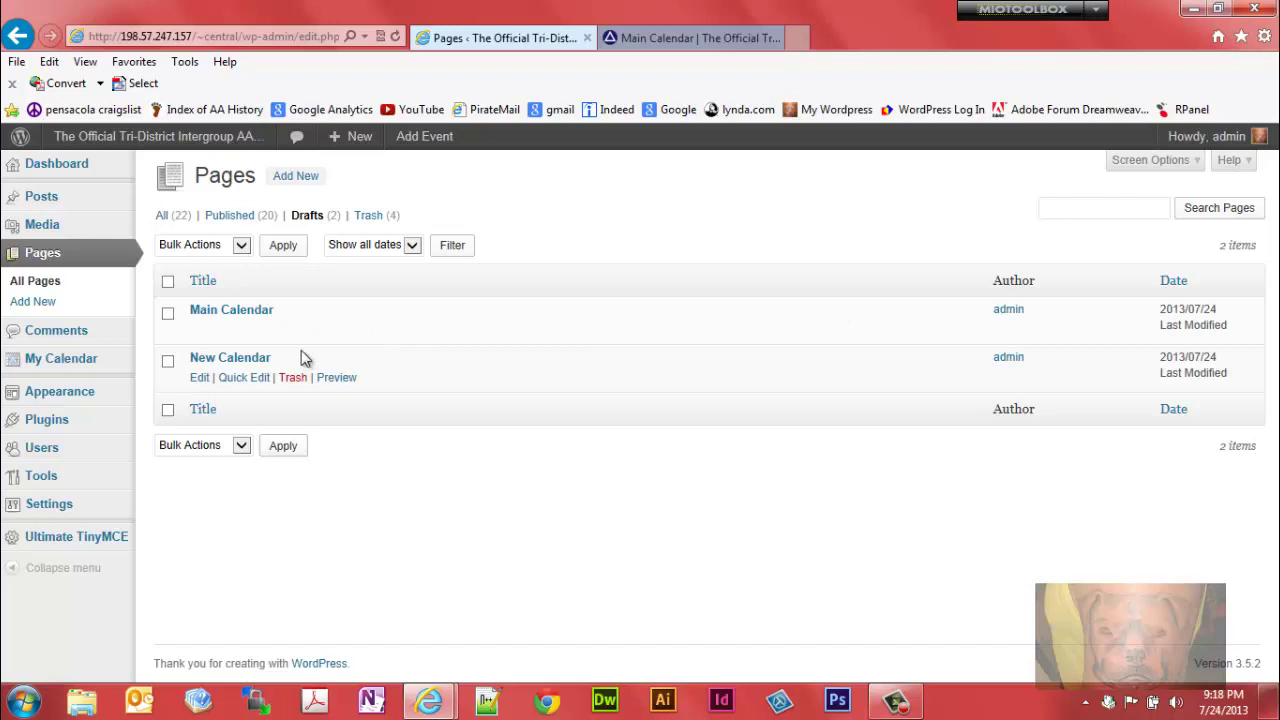
click(243, 312)
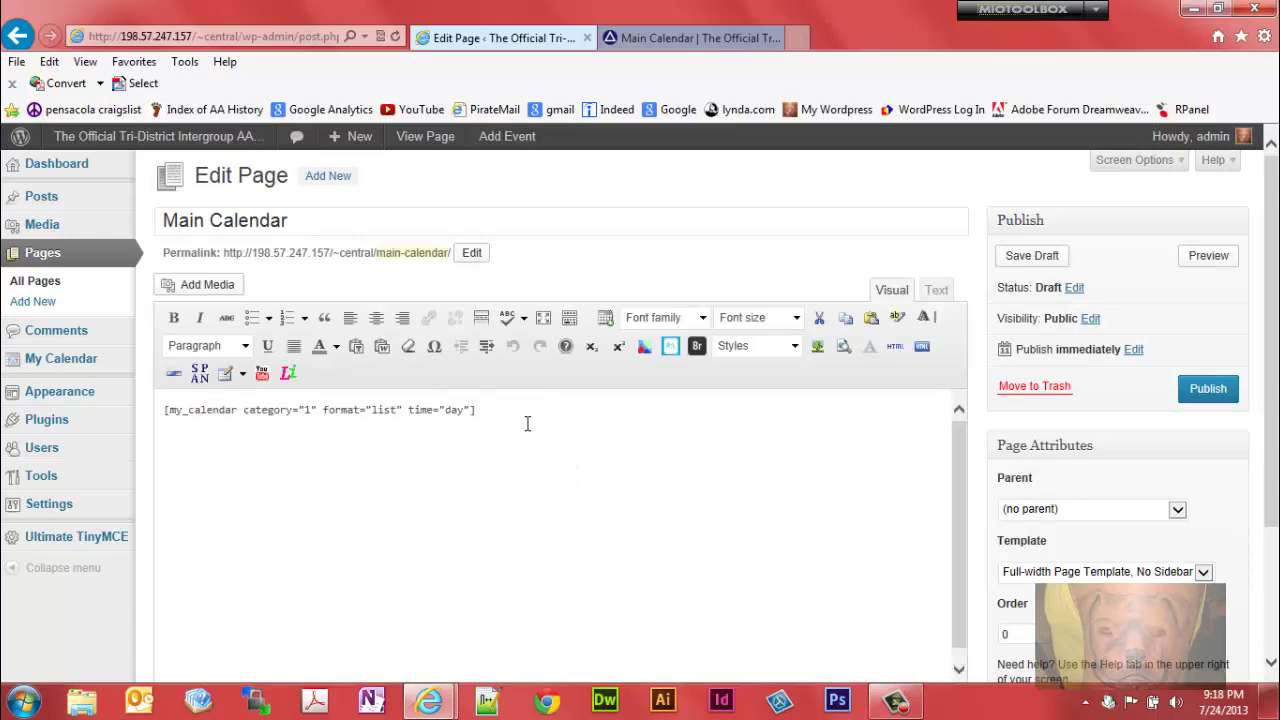
key(ctrl+a)
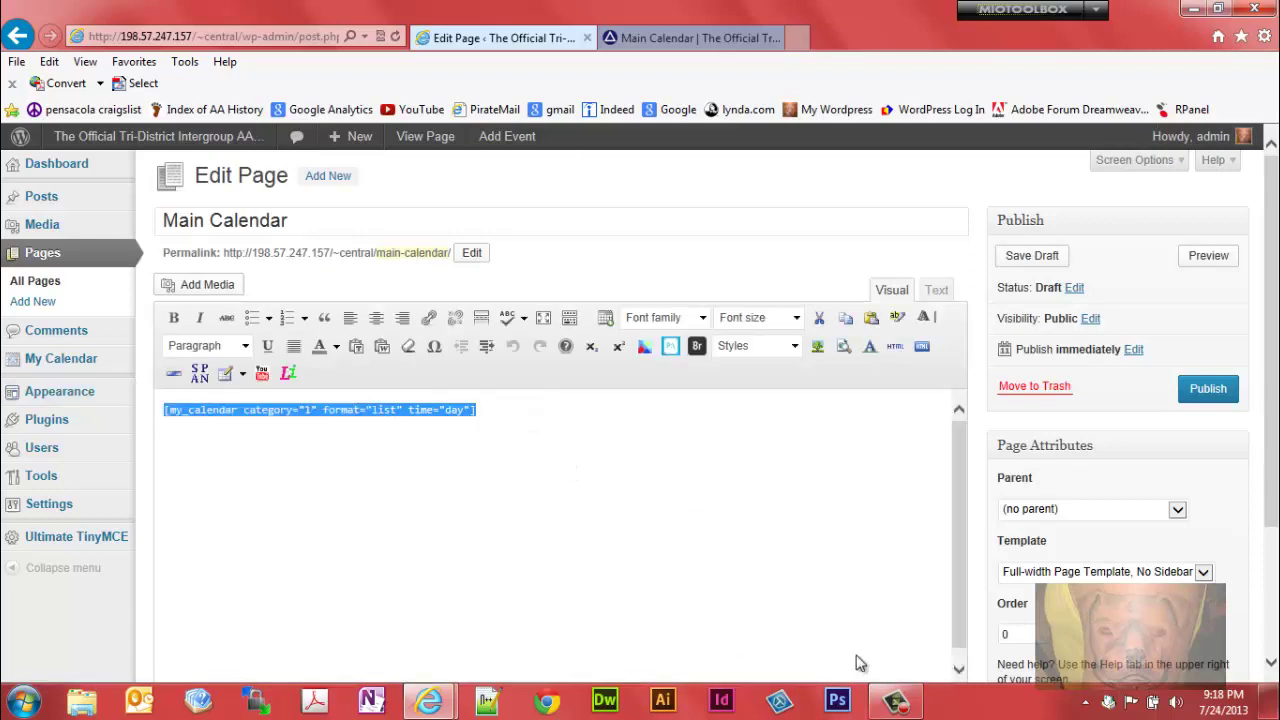
key(BackSpace)
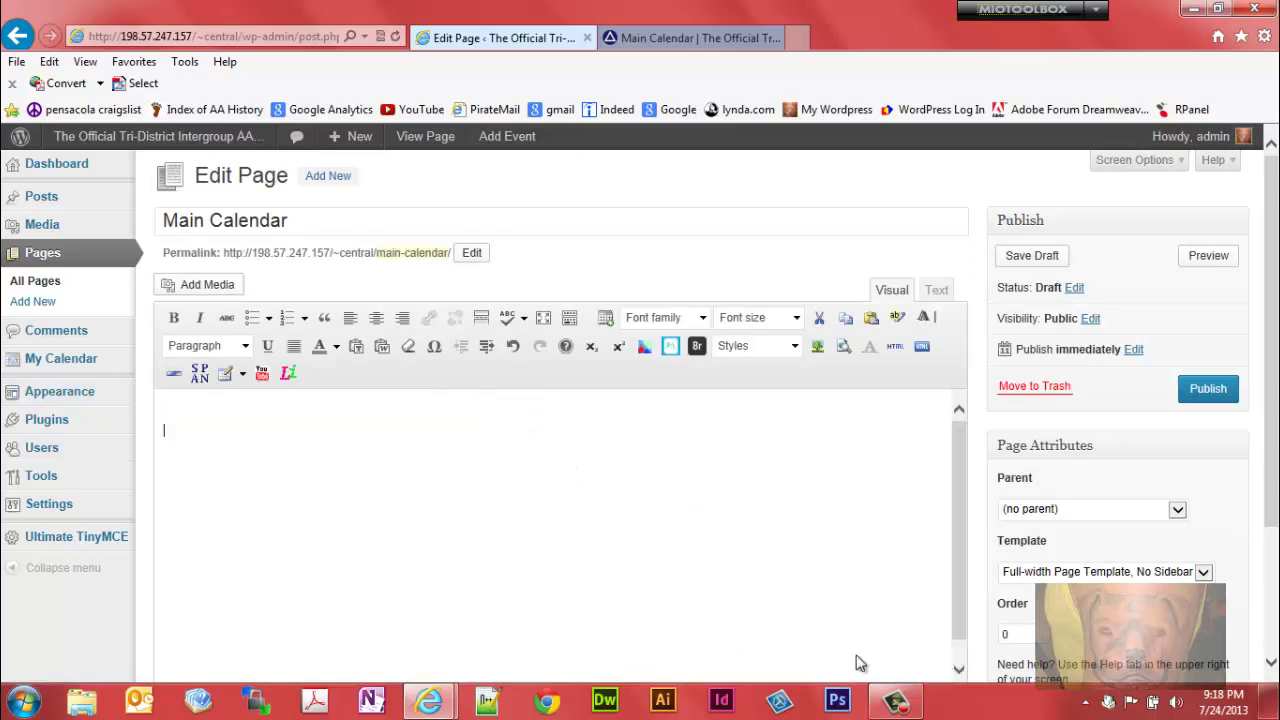
In the My Calendar shortcode generator, limit to the Events category and Region District13.
click(606, 320)
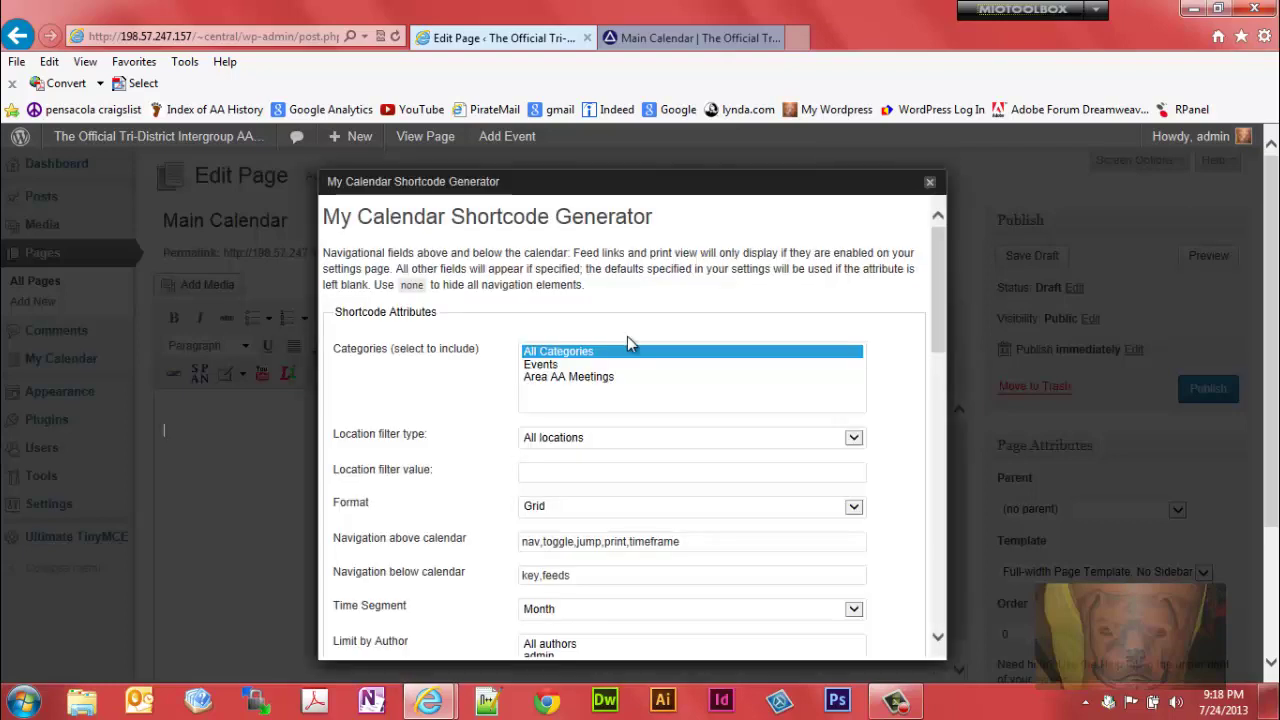
click(552, 366)
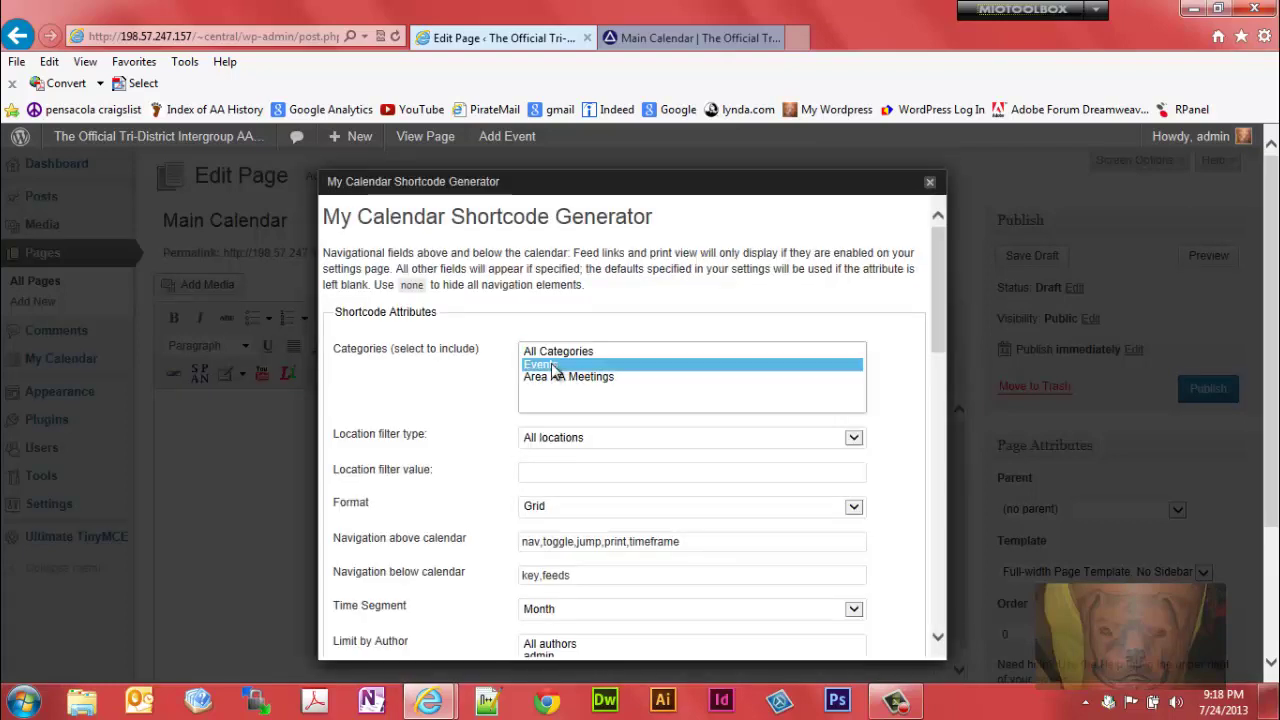
click(855, 440)
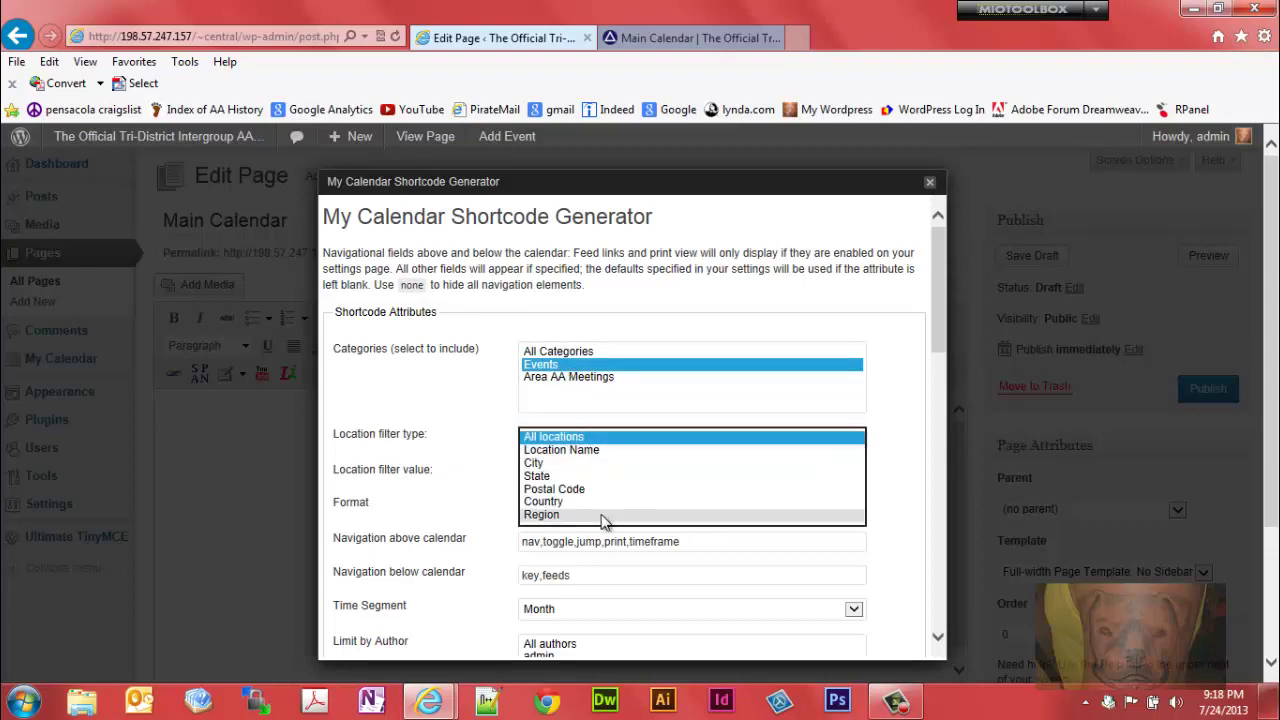
click(541, 514)
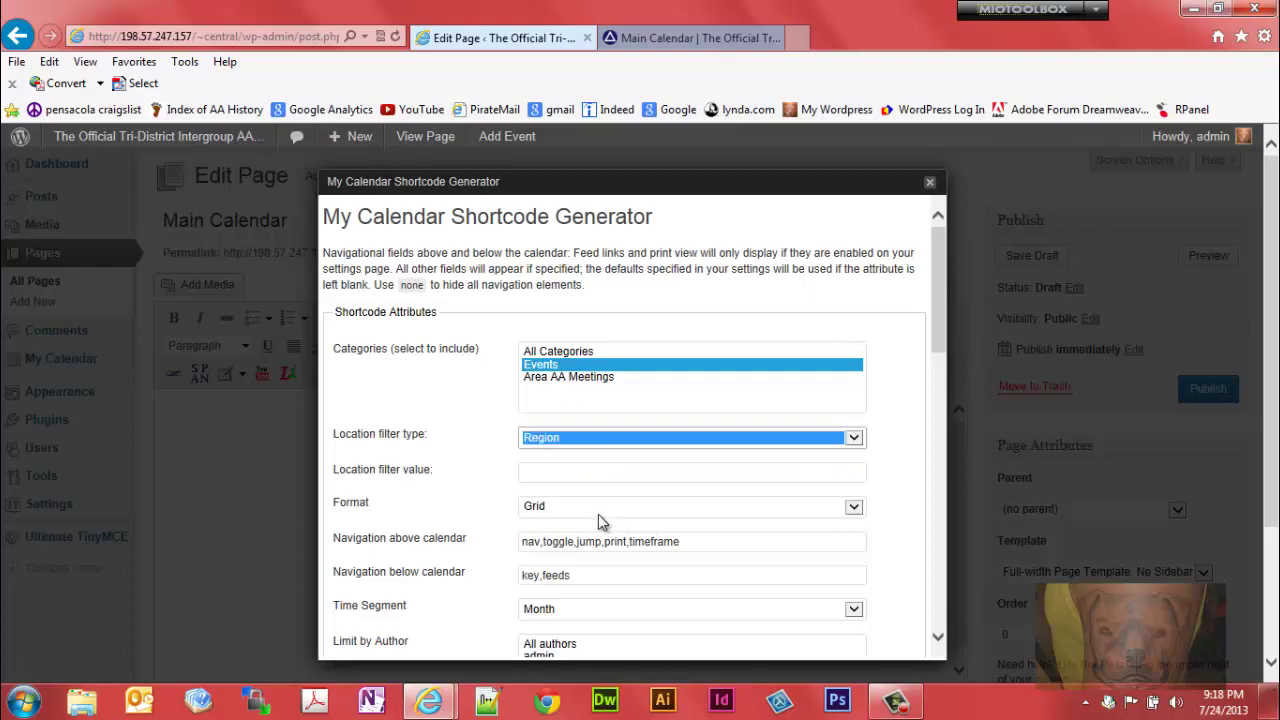
click(567, 473)
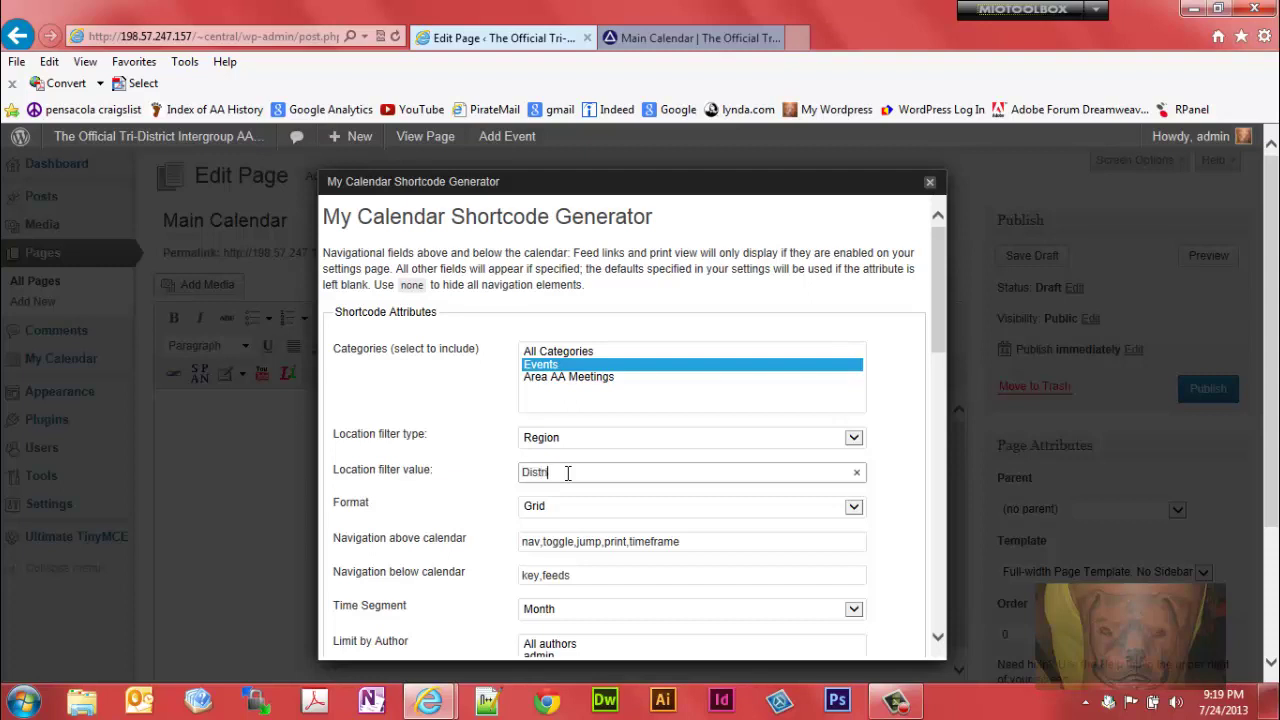
text(District13)
Set the calendar format to List and insert the generated shortcode into the page.
click(853, 508)
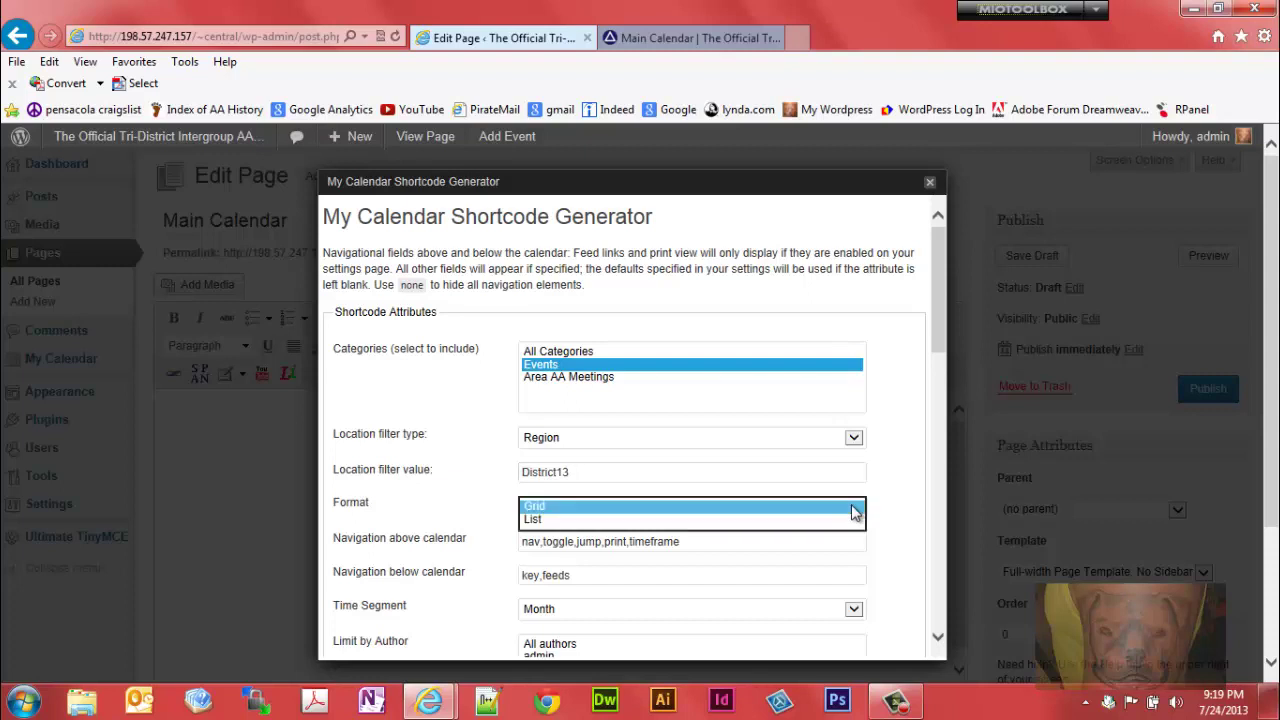
click(779, 524)
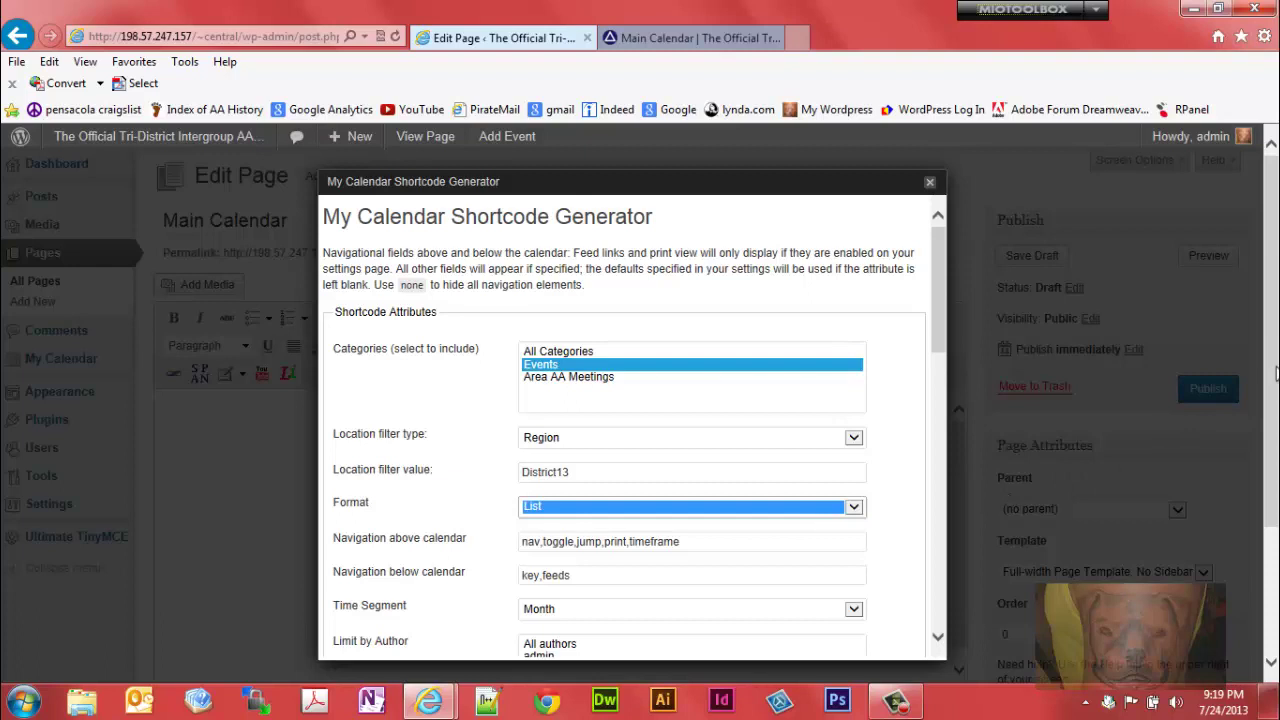
drag(1274, 370, 1276, 433)
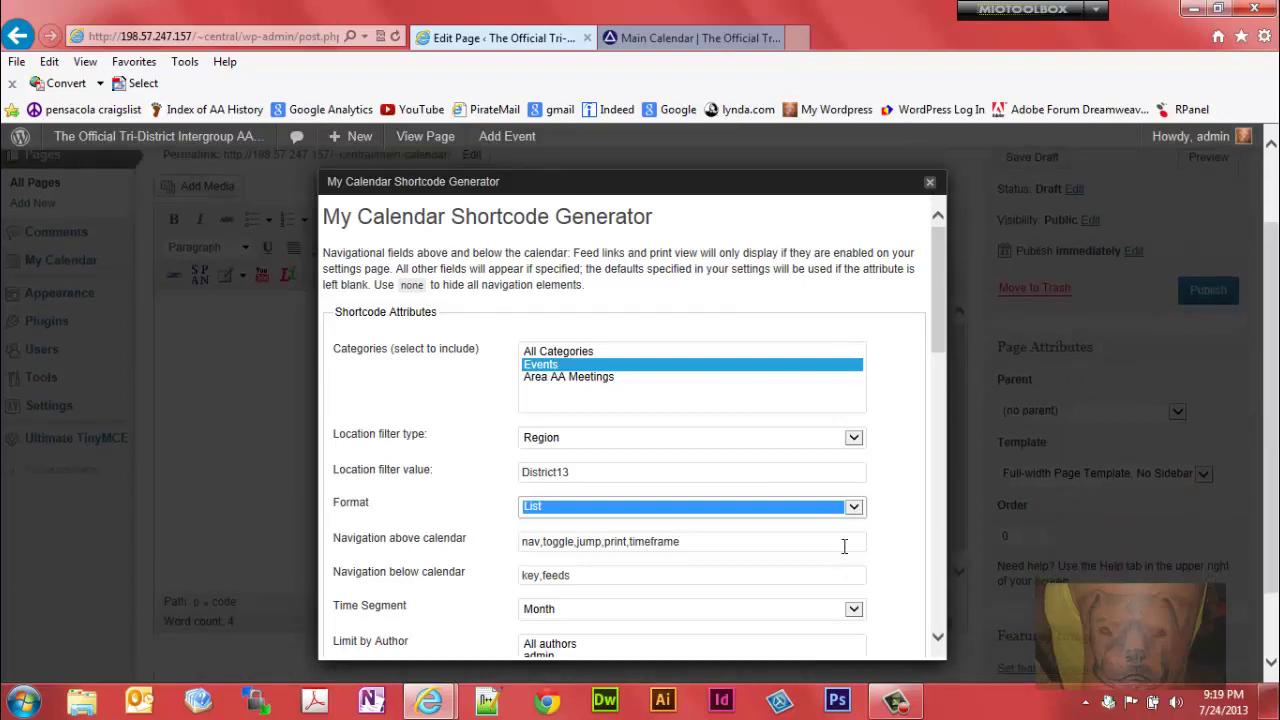
drag(940, 331, 953, 398)
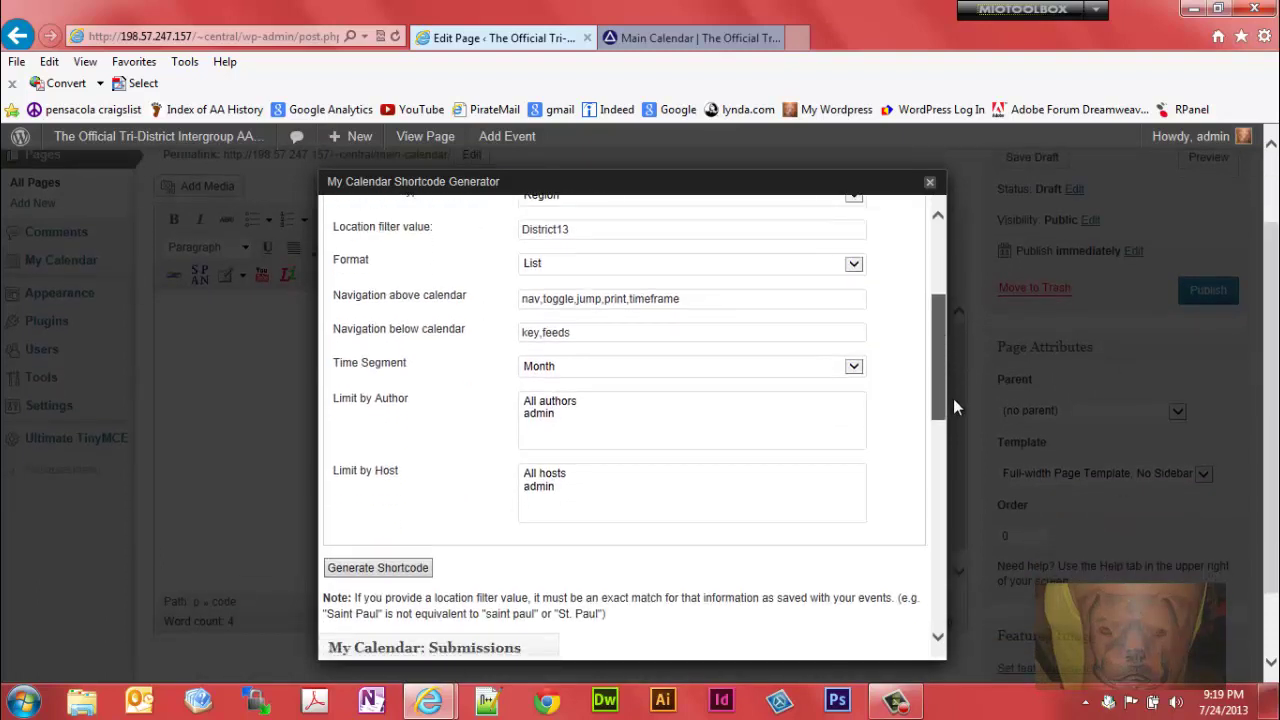
scroll(955, 410, down, 1)
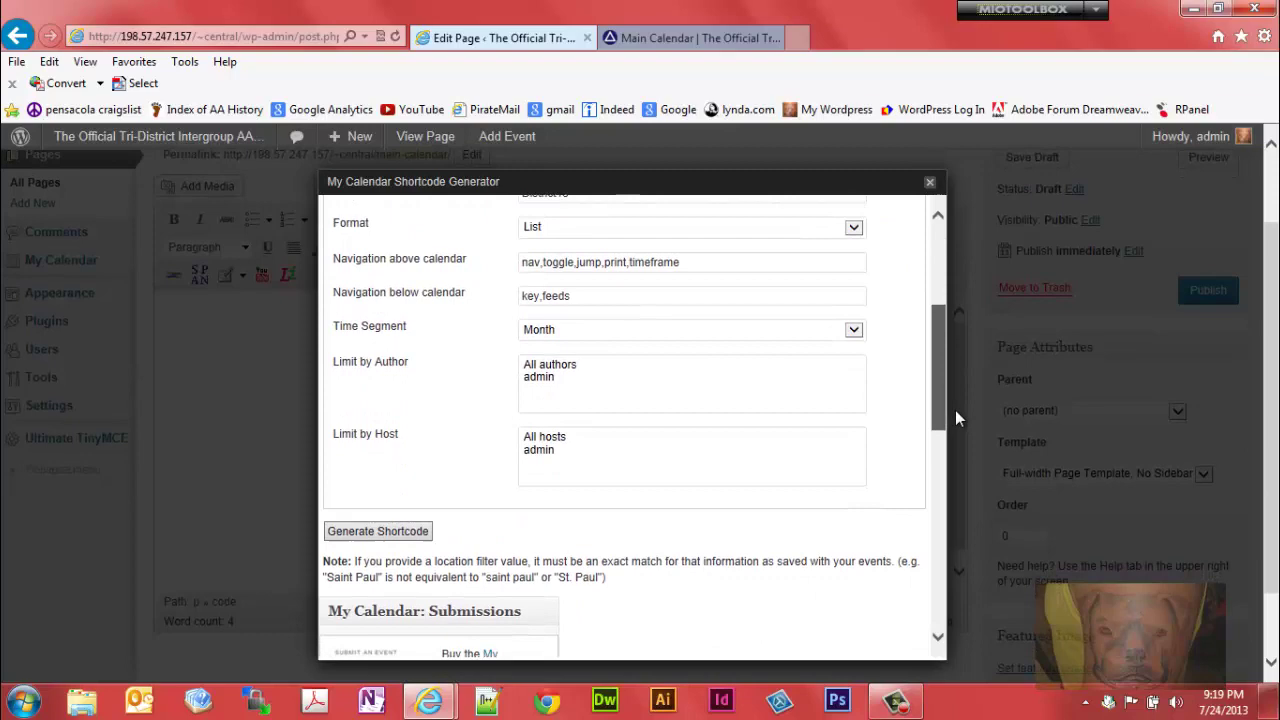
click(377, 524)
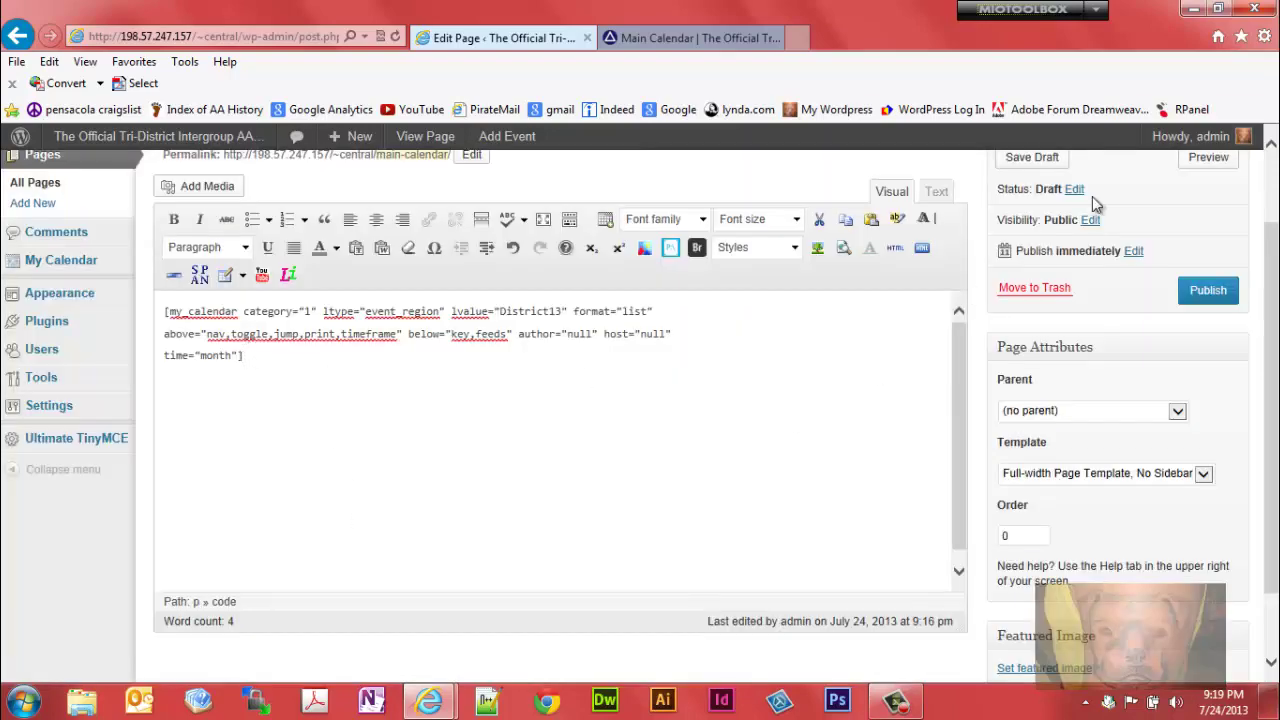
Save the Main Calendar page as a draft.
drag(1276, 246, 1276, 240)
scroll(1276, 240, up, 1)
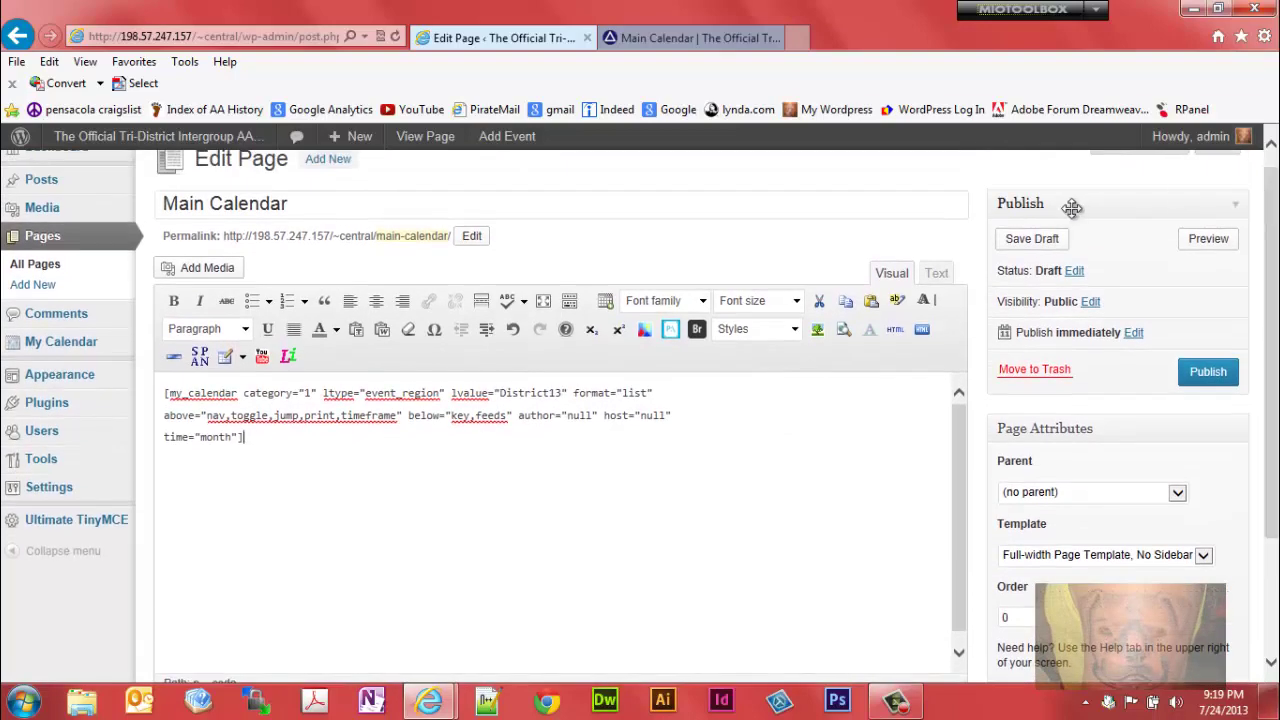
click(1045, 240)
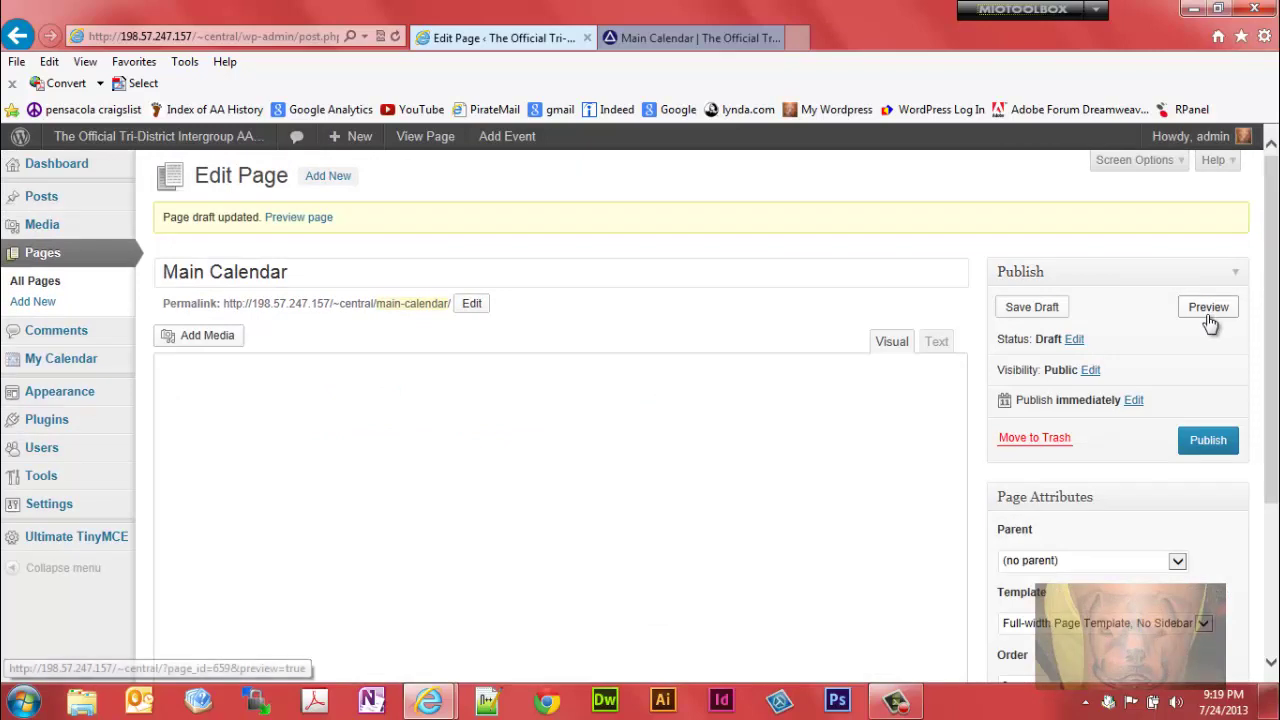
Preview Main Calendar and scroll to the Events in July 2013 list, showing July 24's event.
click(1208, 310)
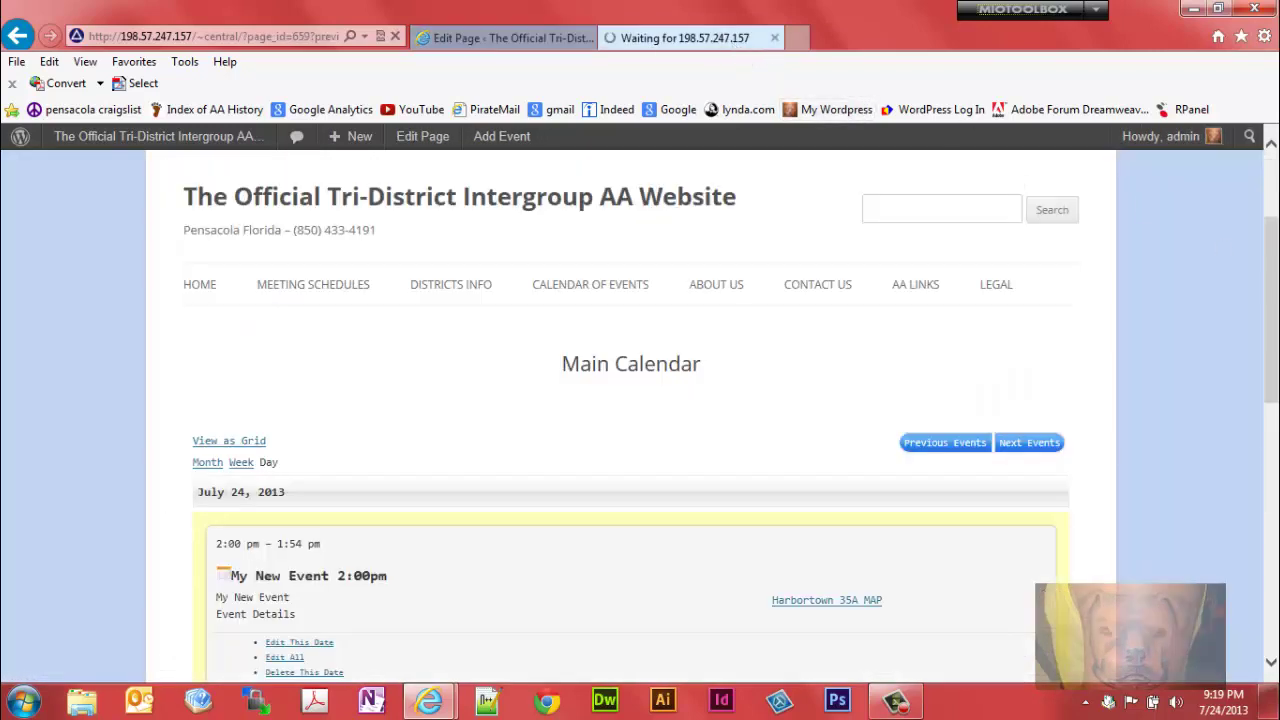
drag(1273, 298, 1273, 333)
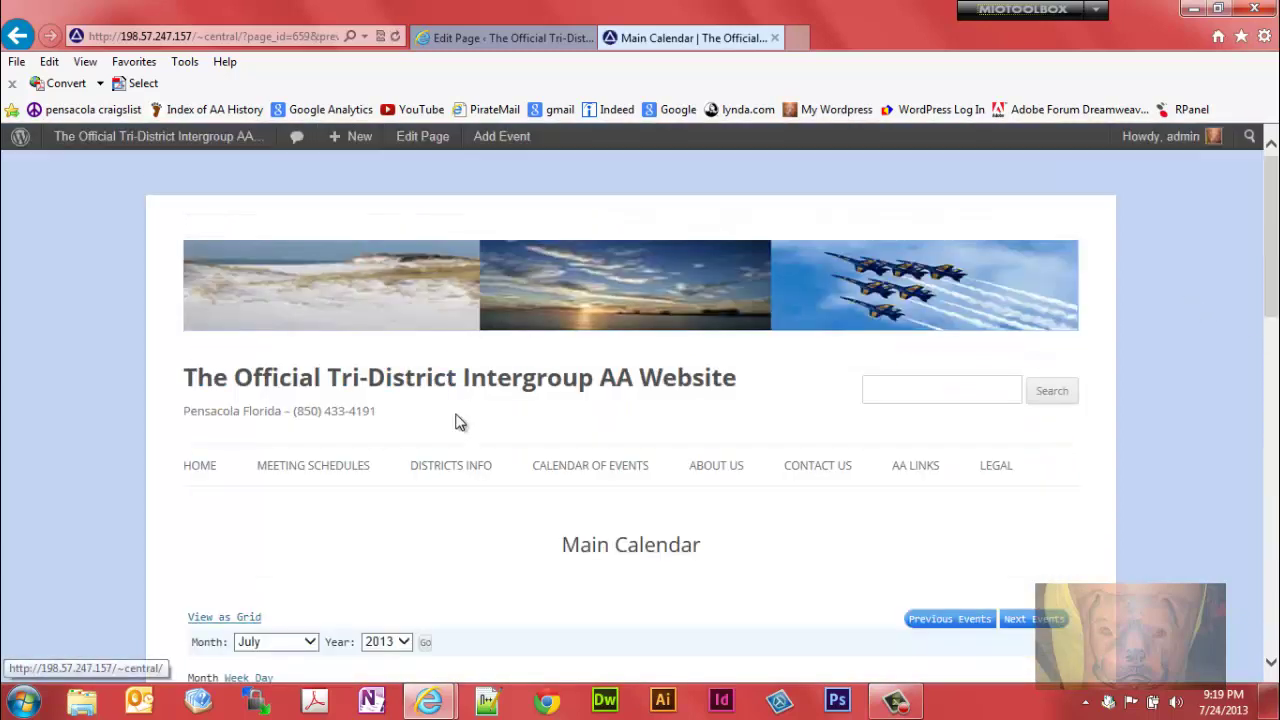
mouse_move(463, 457)
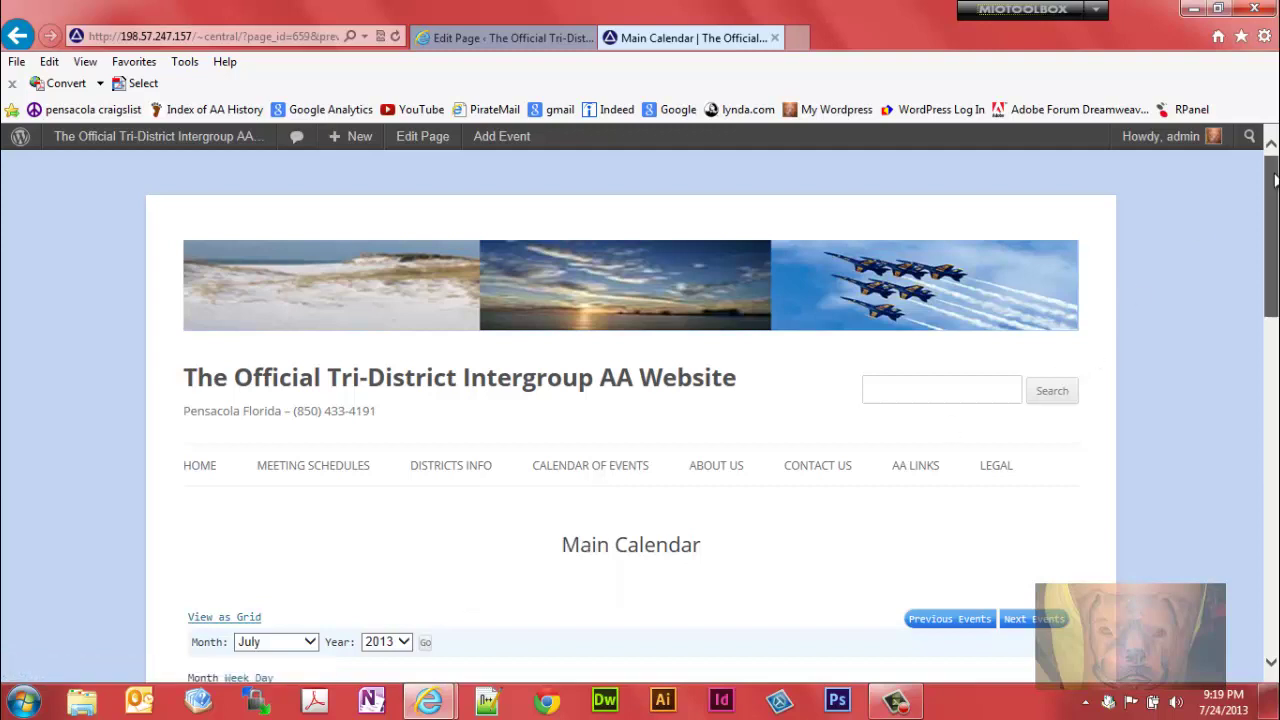
drag(1272, 240, 1272, 355)
drag(1272, 290, 1276, 236)
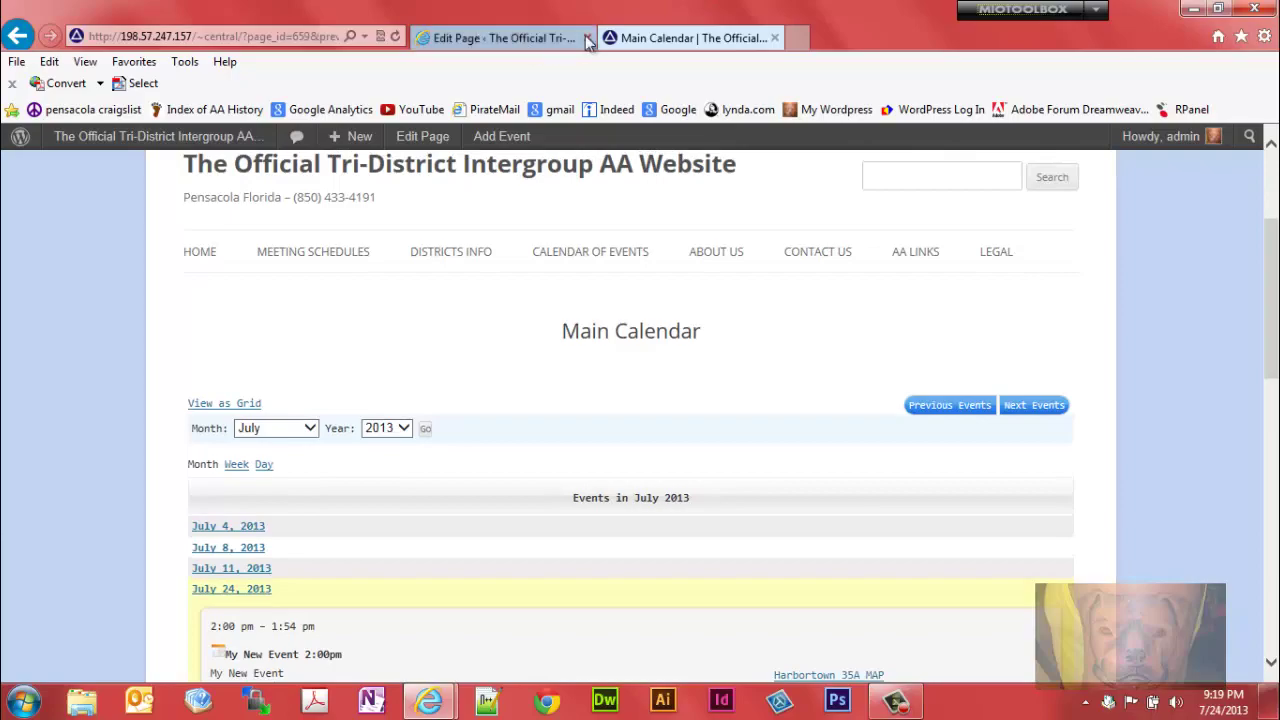